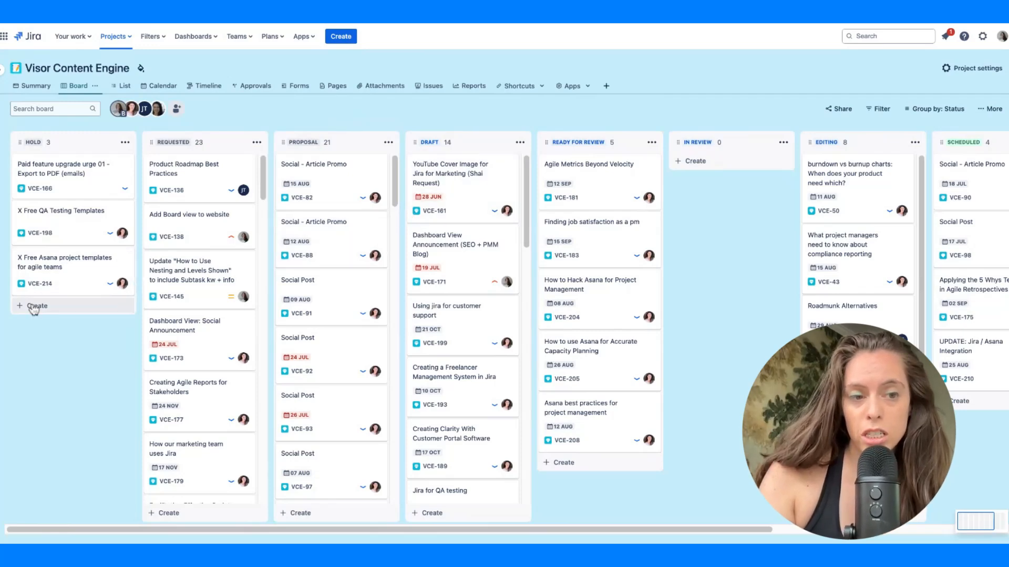
Create a card titled "Asana Integration YouTube Video" in the Hold column of the board
{"action": "left_click", "coordinate": [33, 311]}
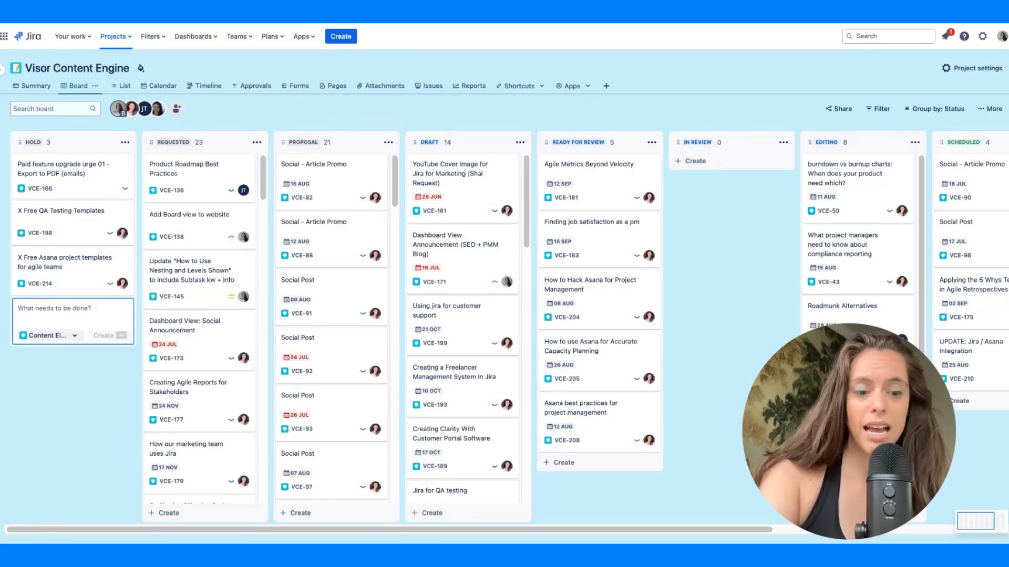
{"action": "type", "text": "I"}
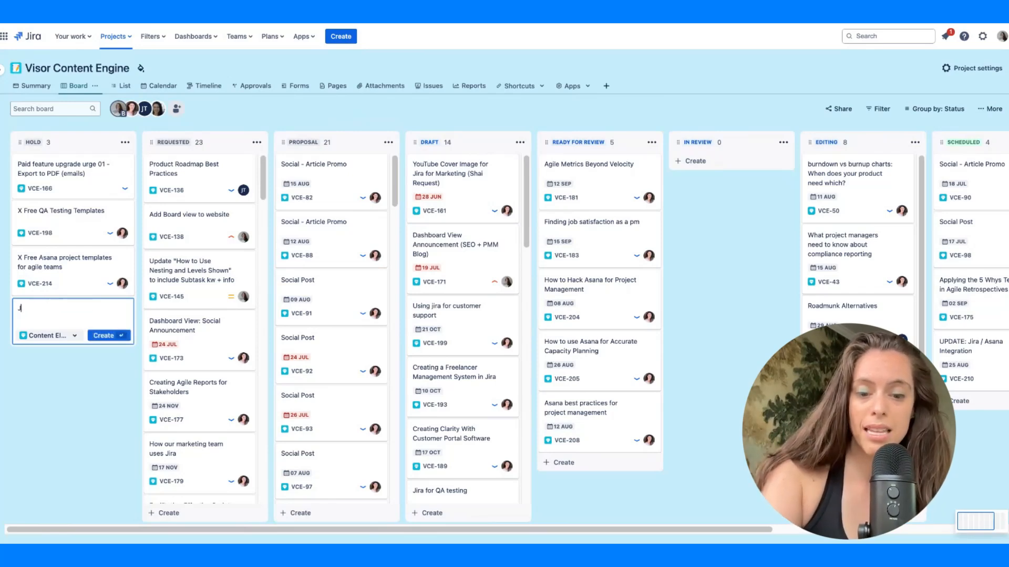
{"action": "key", "text": "BackSpace"}
{"action": "type", "text": "As"}
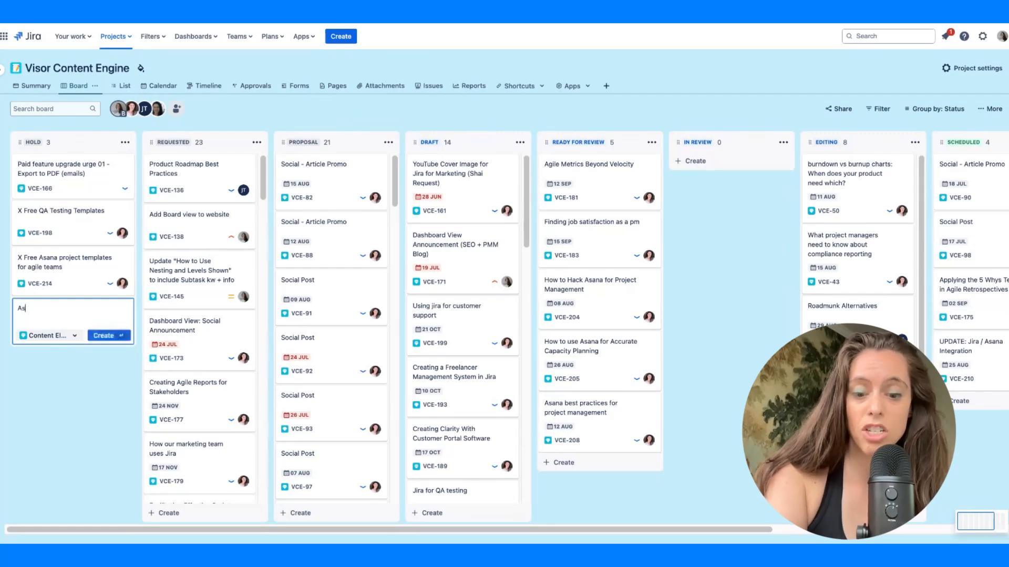
{"action": "type", "text": "ana"}
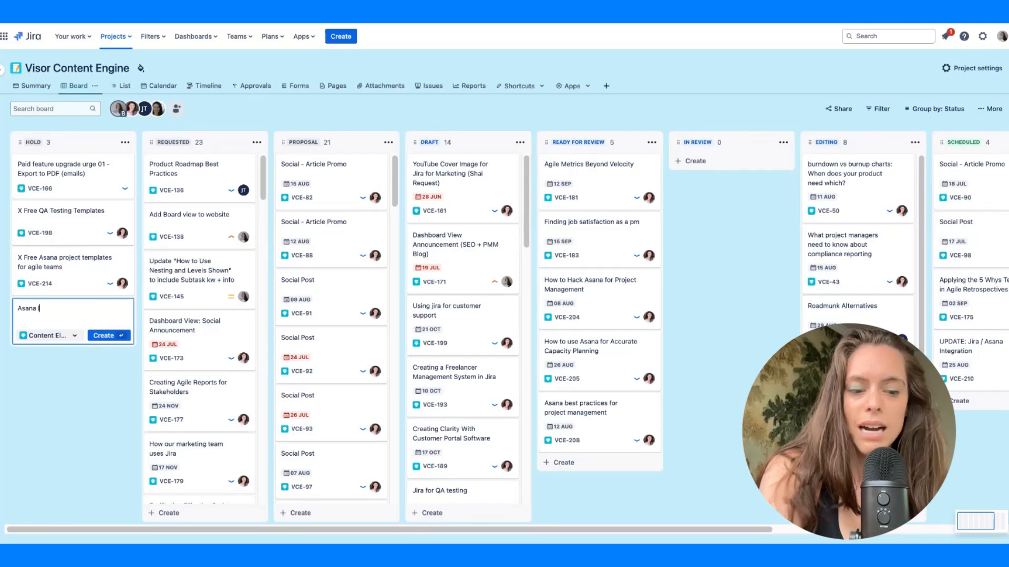
{"action": "type", "text": "Integ"}
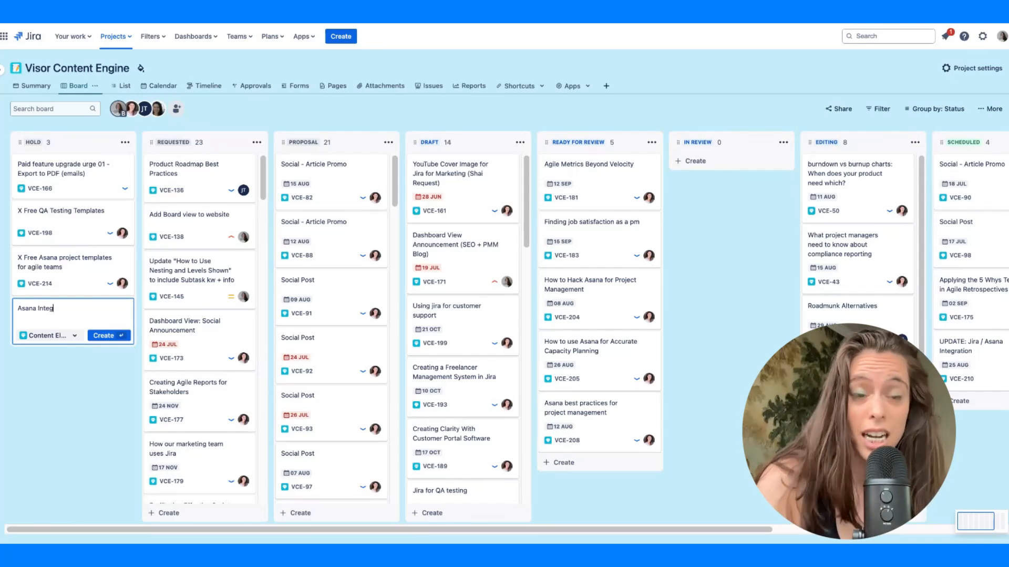
{"action": "type", "text": "rat"}
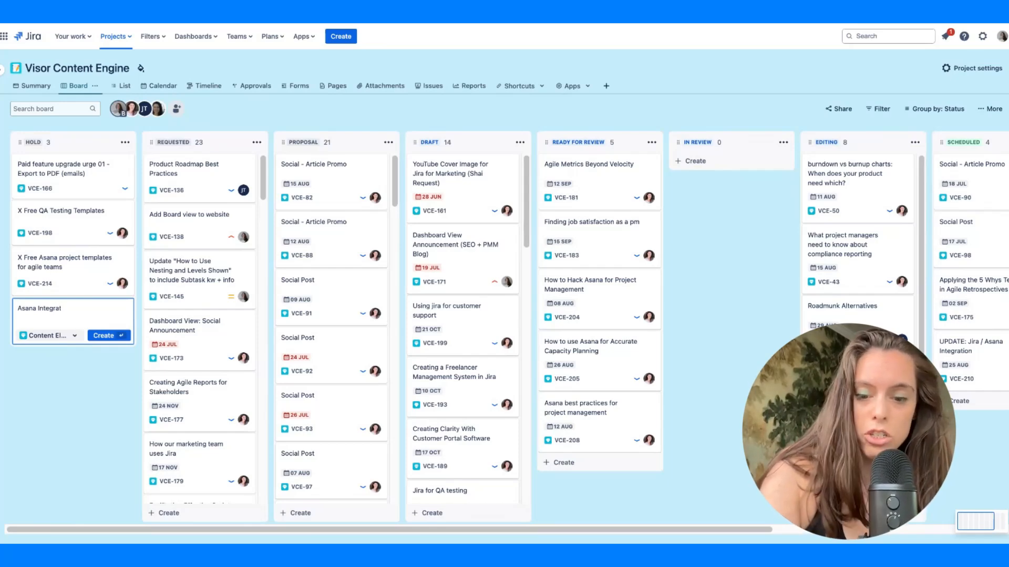
{"action": "type", "text": "ion "}
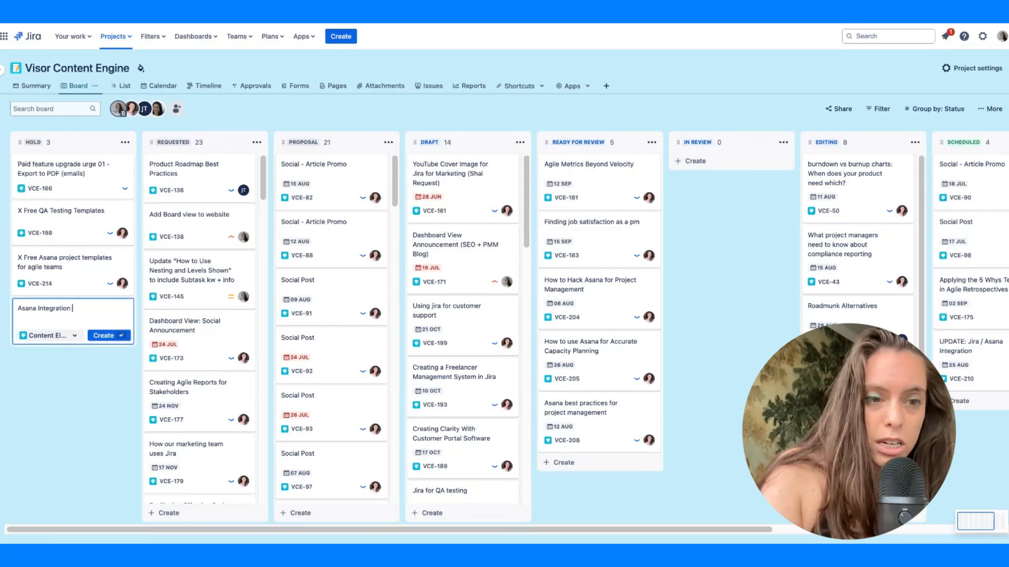
{"action": "type", "text": "y"}
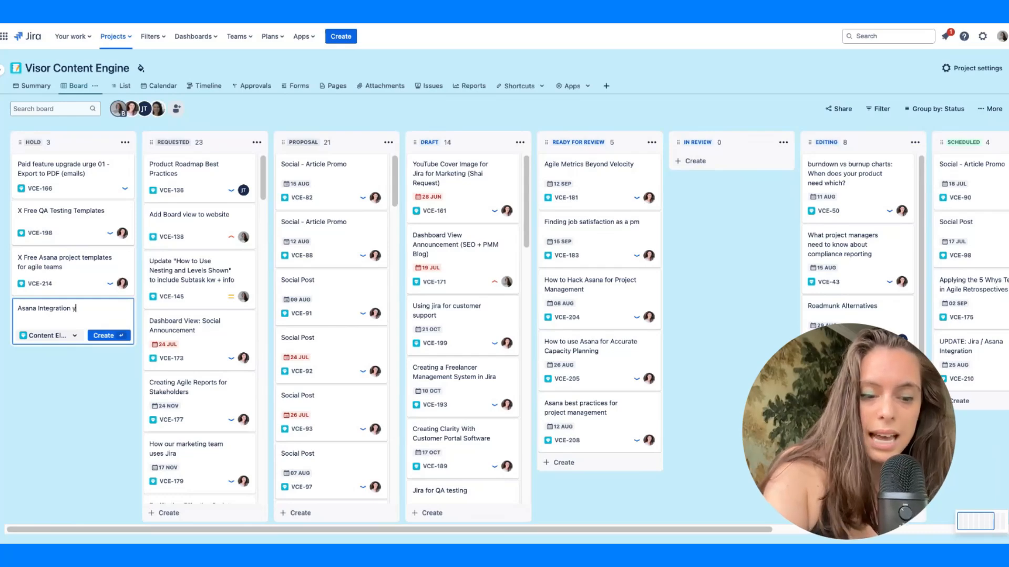
{"action": "type", "text": "ou"}
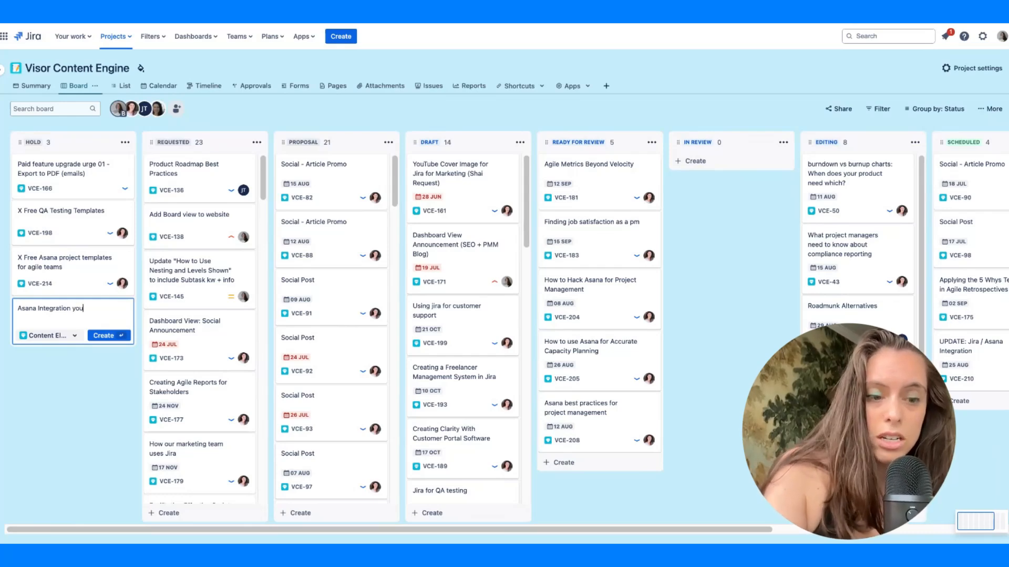
{"action": "key", "text": "BackSpace"}
{"action": "key", "text": "BackSpace"}
{"action": "key", "text": "BackSpace"}
{"action": "type", "text": "Y"}
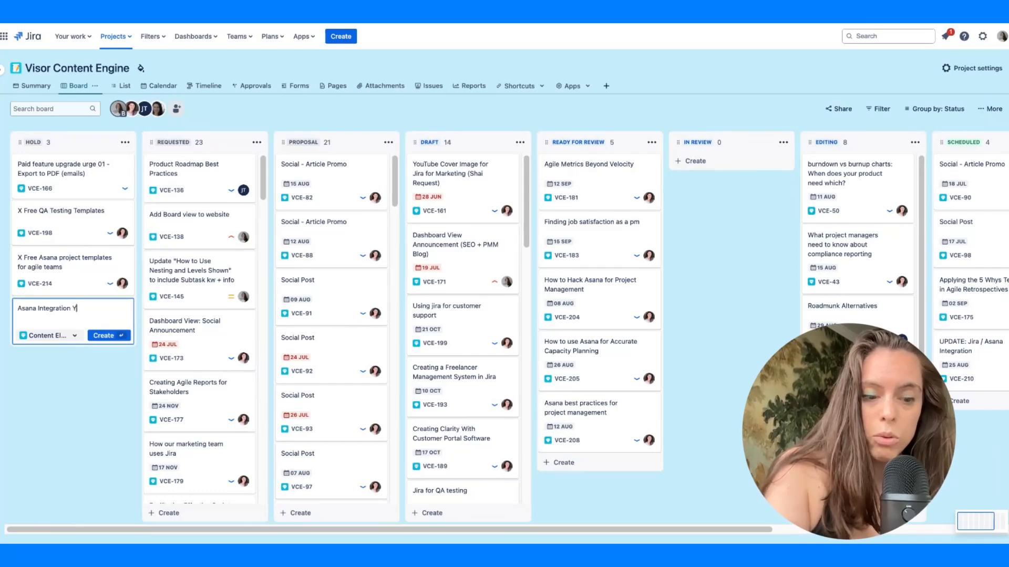
{"action": "type", "text": "out"}
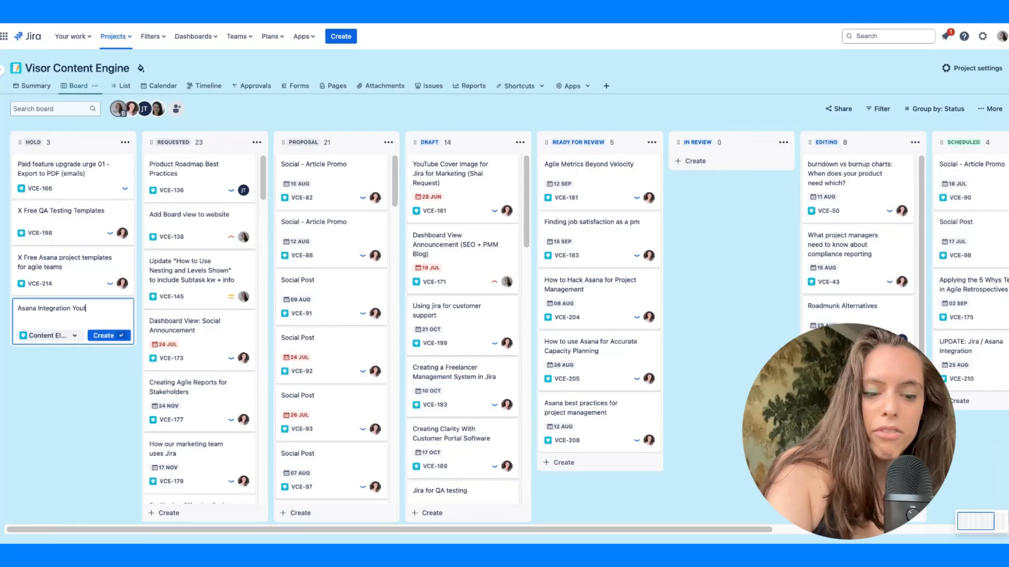
{"action": "type", "text": "ube"}
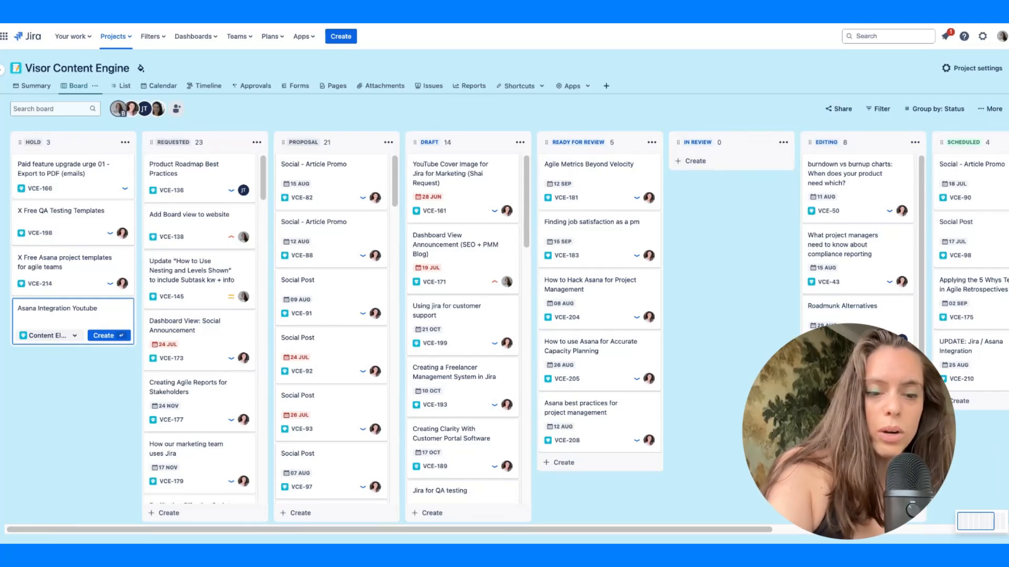
{"action": "key", "text": "BackSpace"}
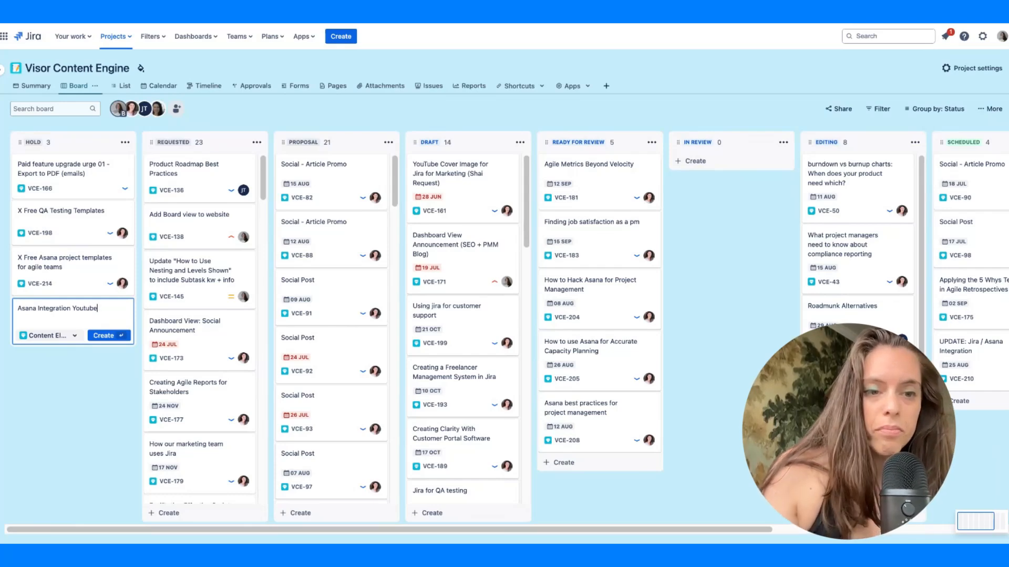
{"action": "key", "text": "BackSpace"}
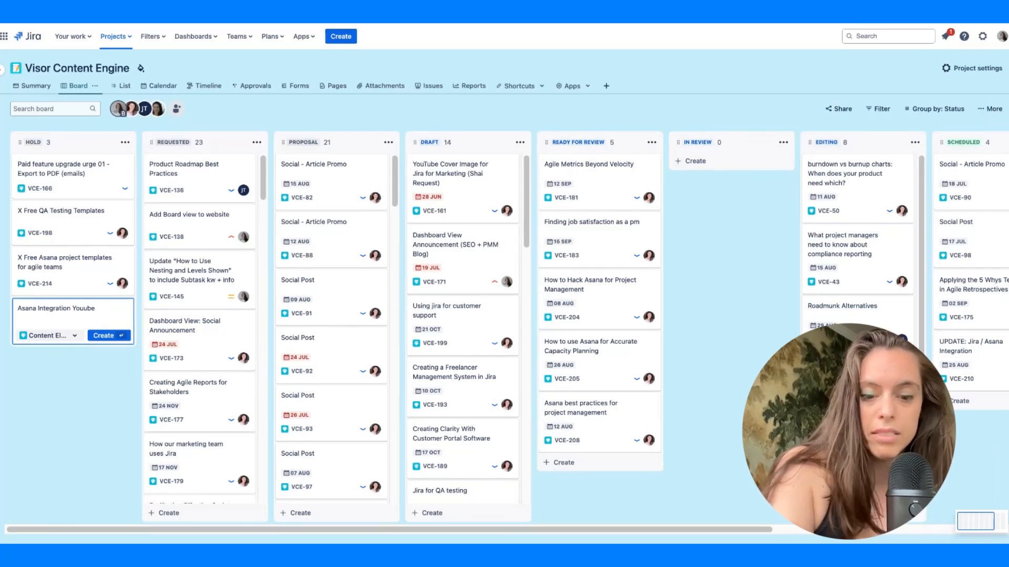
{"action": "type", "text": "T"}
{"action": "left_click", "coordinate": [118, 304]}
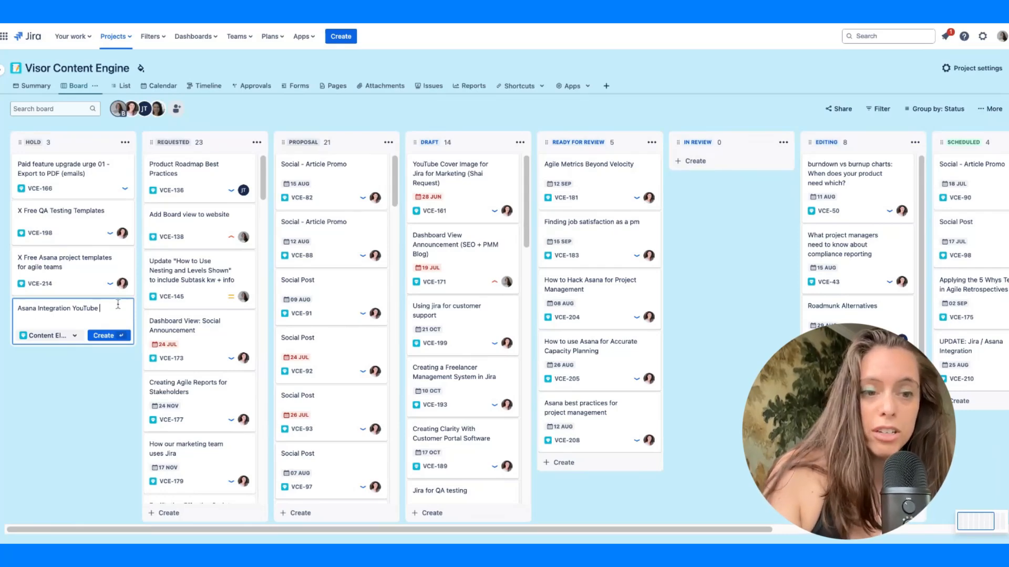
{"action": "type", "text": "V"}
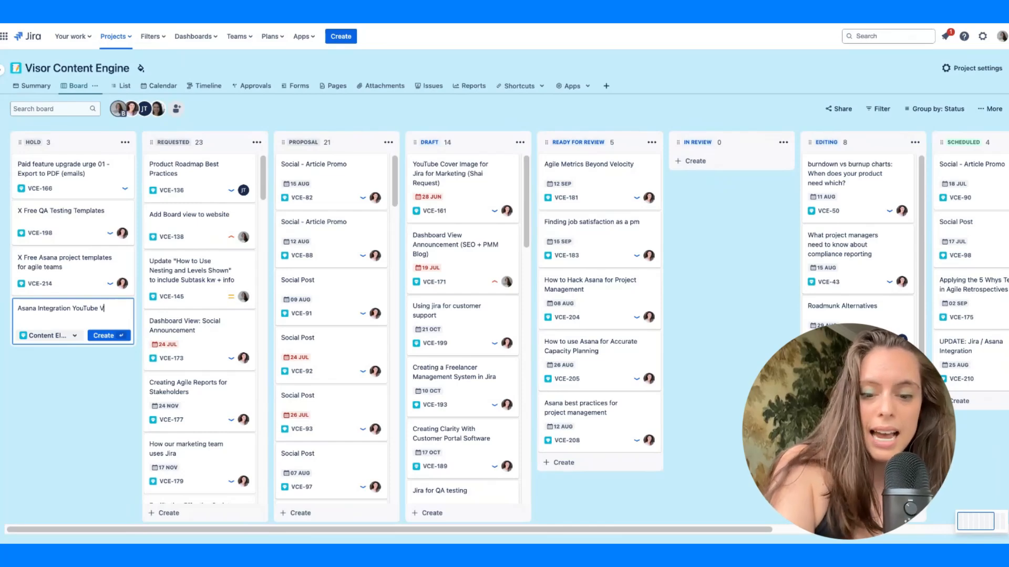
{"action": "type", "text": "ideo"}
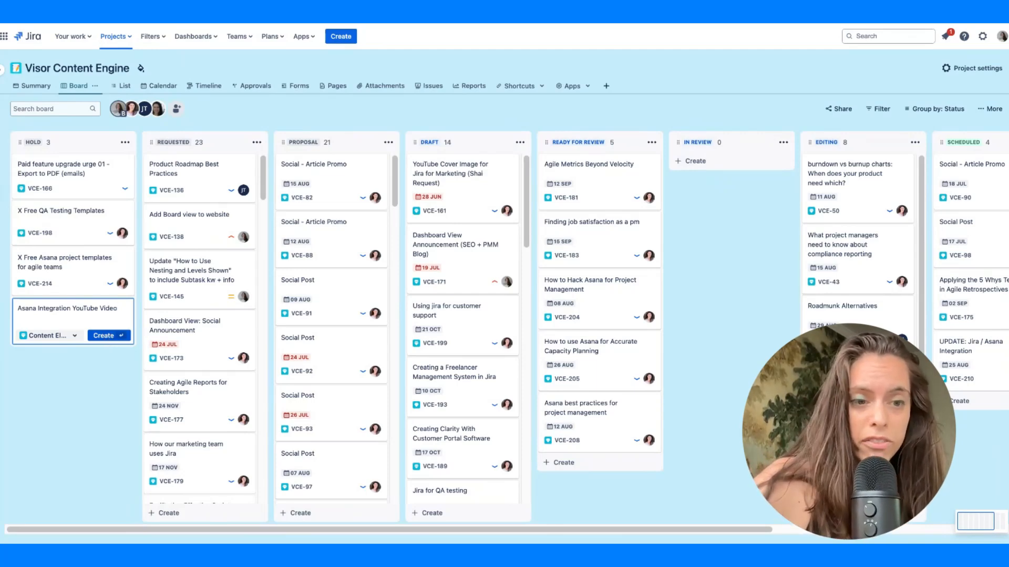
{"action": "key", "text": "Return"}
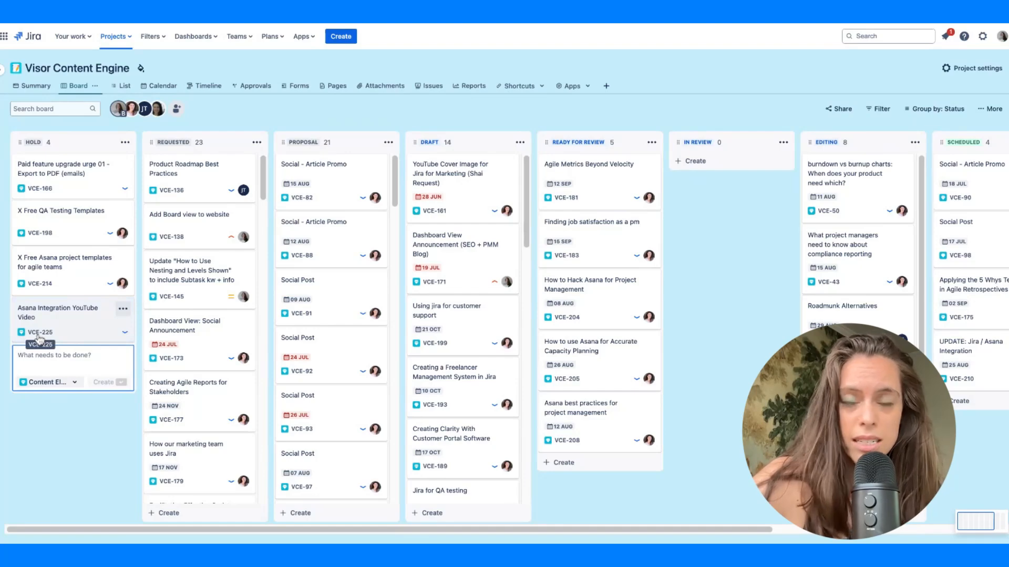
Open the Asana Integration YouTube Video card with its description ready for editing, and set its category to Social Media
{"action": "left_click", "coordinate": [82, 318]}
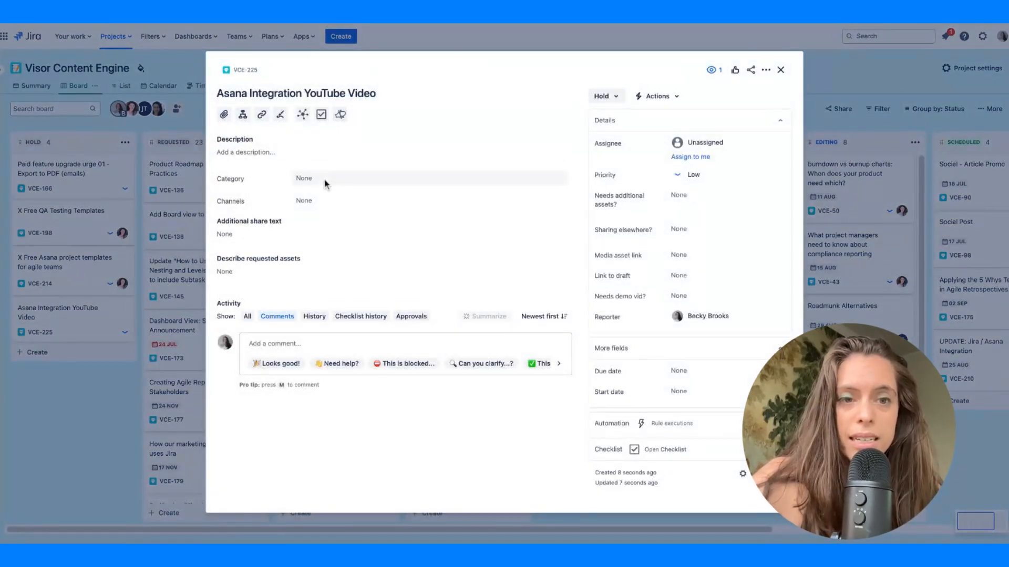
{"action": "left_click", "coordinate": [272, 152]}
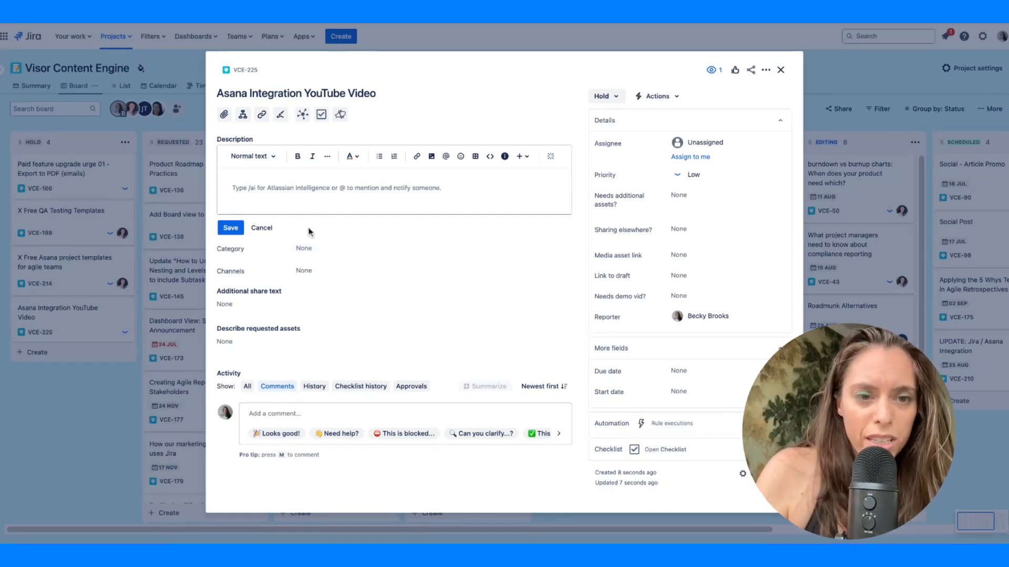
{"action": "left_click", "coordinate": [307, 247]}
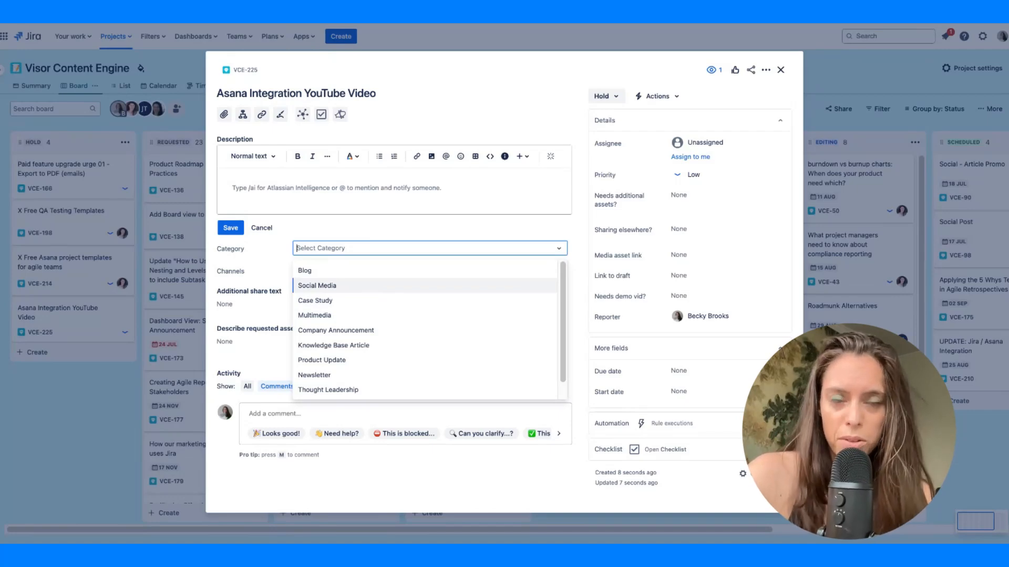
{"action": "key", "text": "Return"}
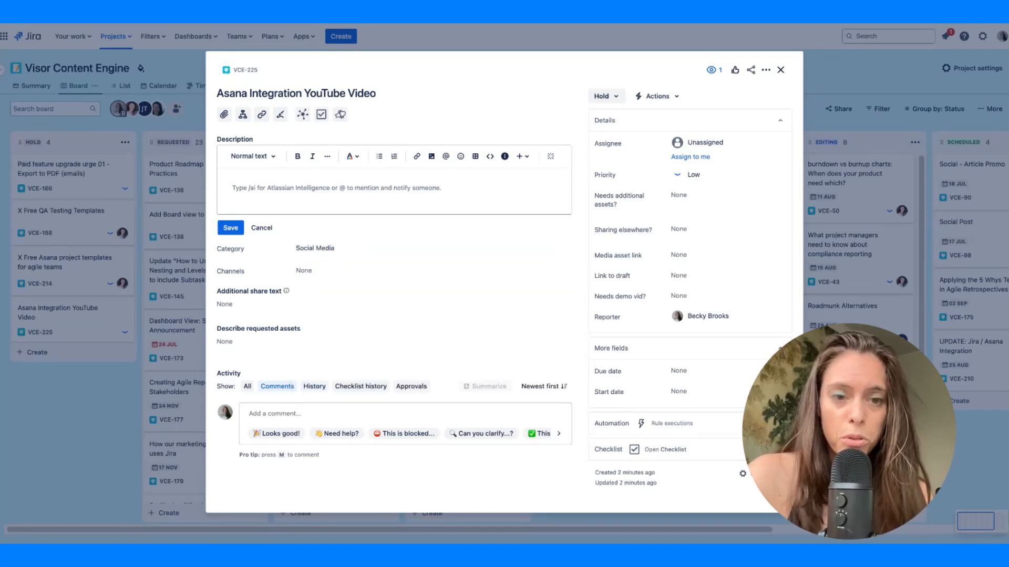
{"action": "left_click", "coordinate": [373, 252]}
{"action": "left_click", "coordinate": [360, 273]}
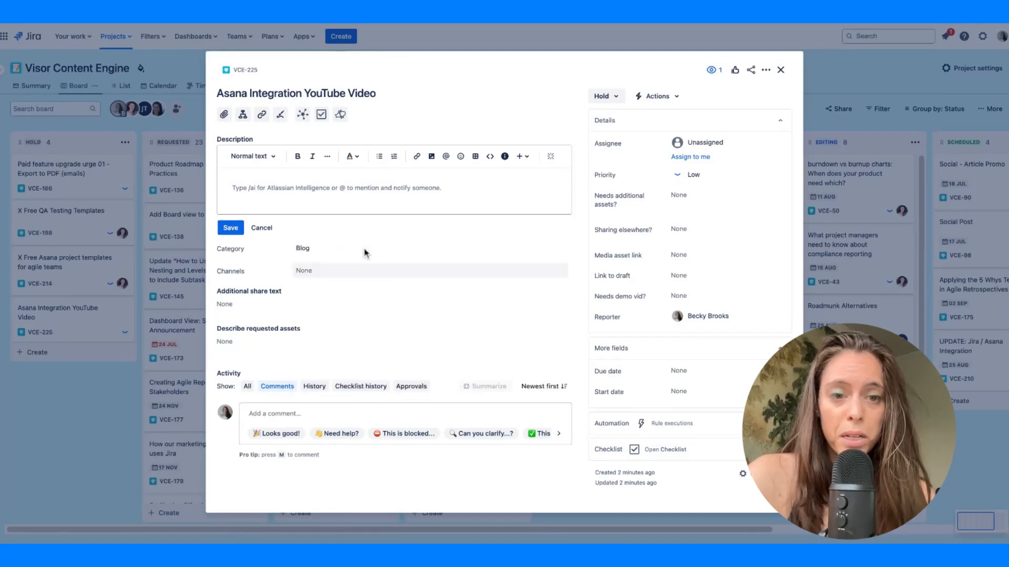
{"action": "left_click", "coordinate": [347, 272]}
{"action": "left_click", "coordinate": [350, 252]}
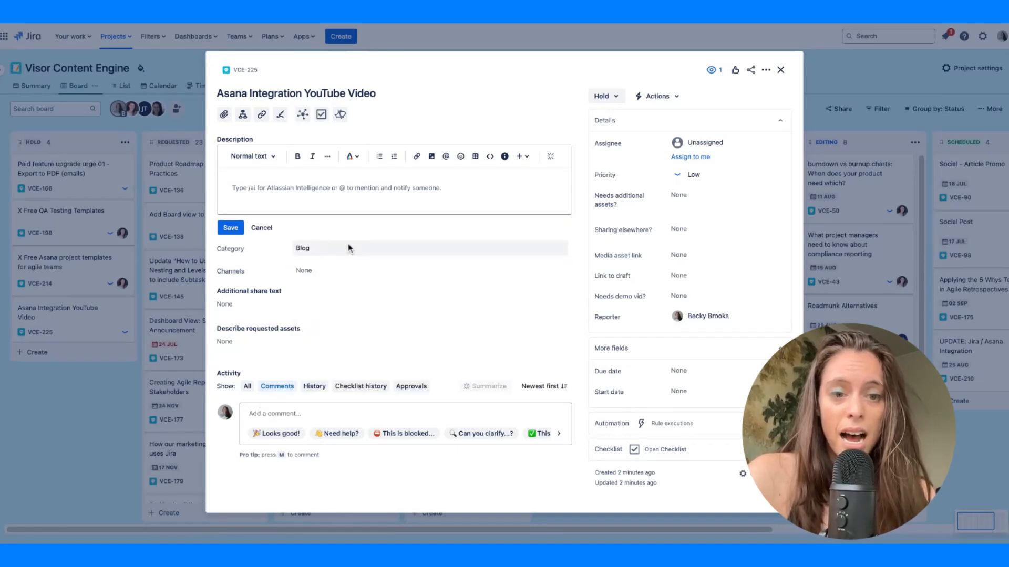
{"action": "left_click", "coordinate": [348, 252]}
{"action": "left_click", "coordinate": [333, 271]}
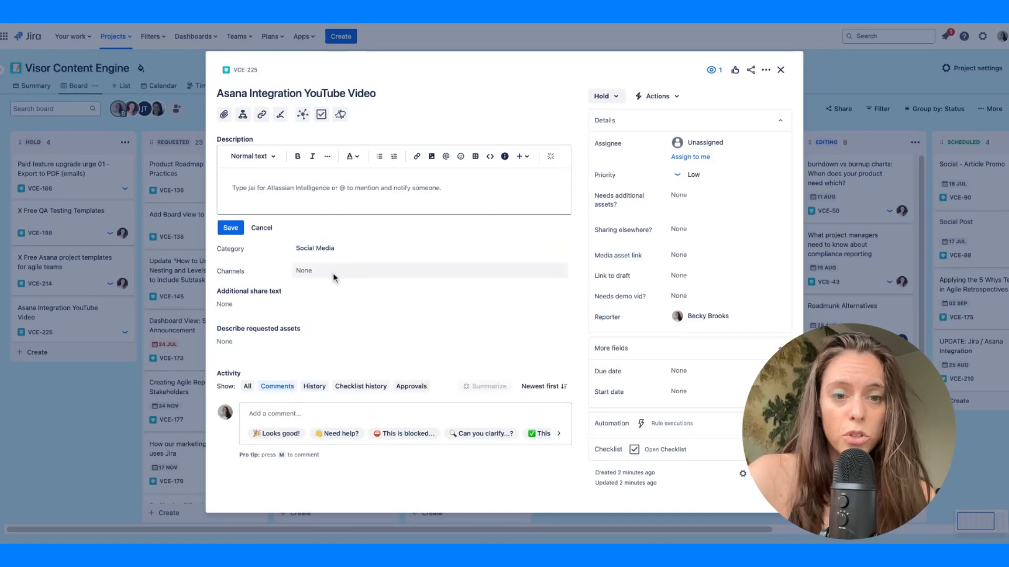
Set the card's channel to Youtube and assign the card to yourself
{"action": "left_click", "coordinate": [331, 272]}
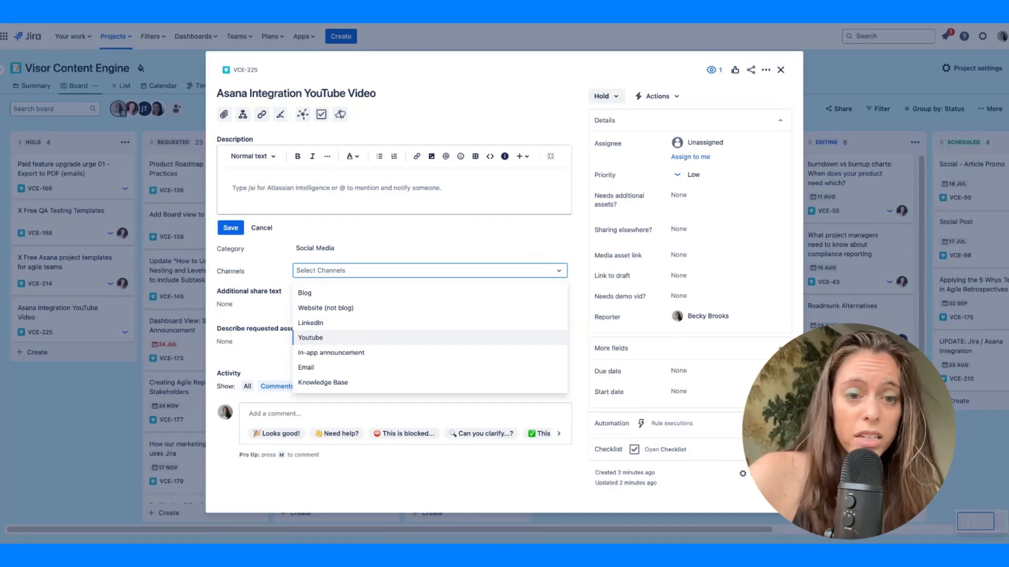
{"action": "left_click", "coordinate": [415, 338]}
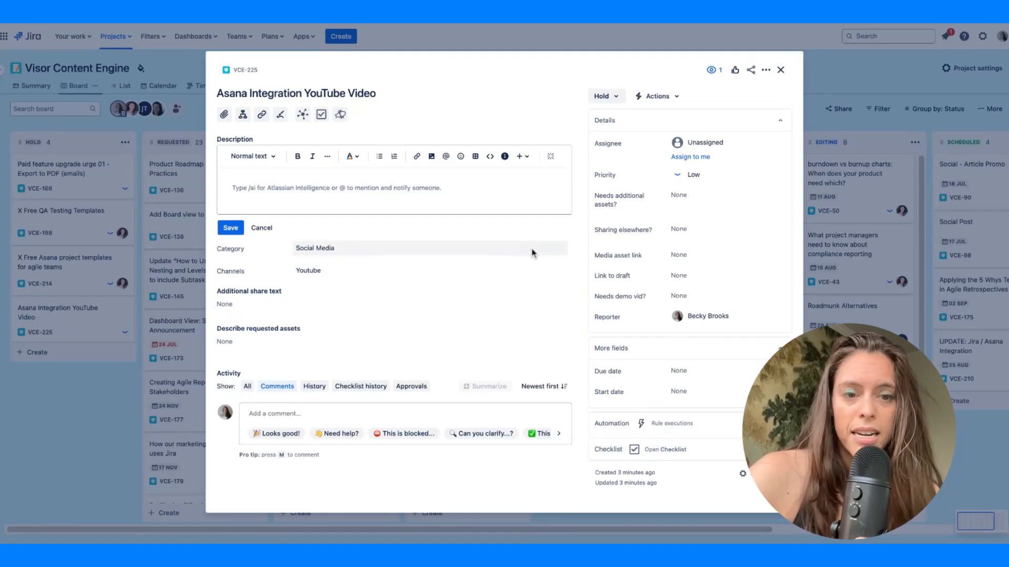
{"action": "left_click", "coordinate": [705, 146]}
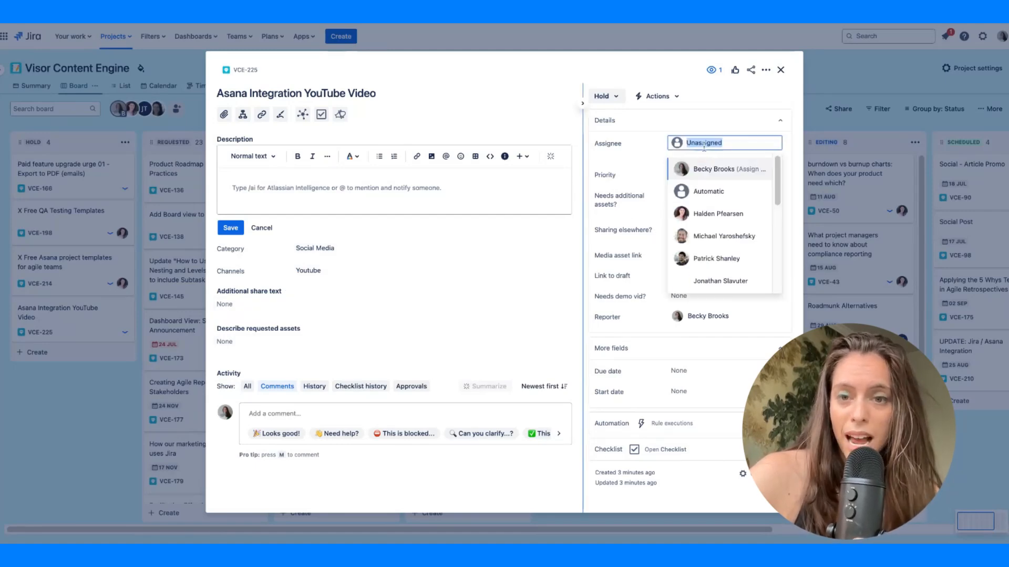
{"action": "left_click", "coordinate": [706, 167]}
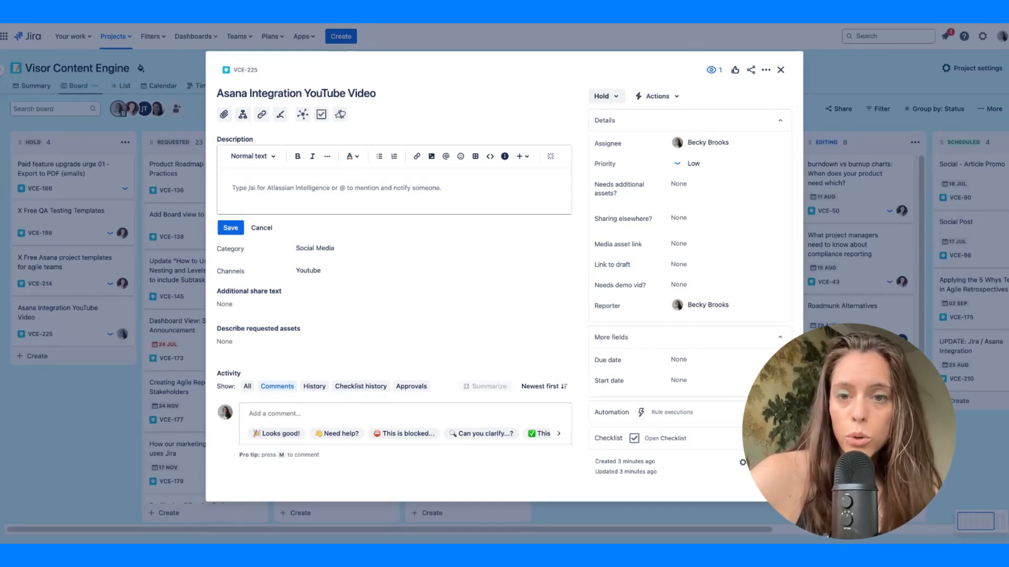
Set the card's start date to Jul 26, 2024 and its due date to Aug 07, 2024
{"action": "left_click", "coordinate": [693, 381]}
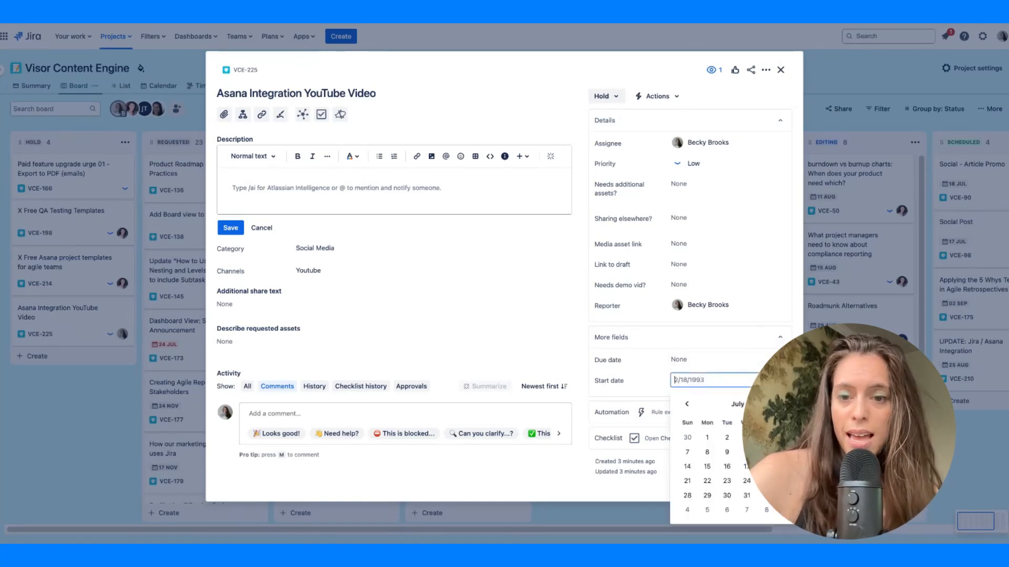
{"action": "left_click", "coordinate": [786, 481]}
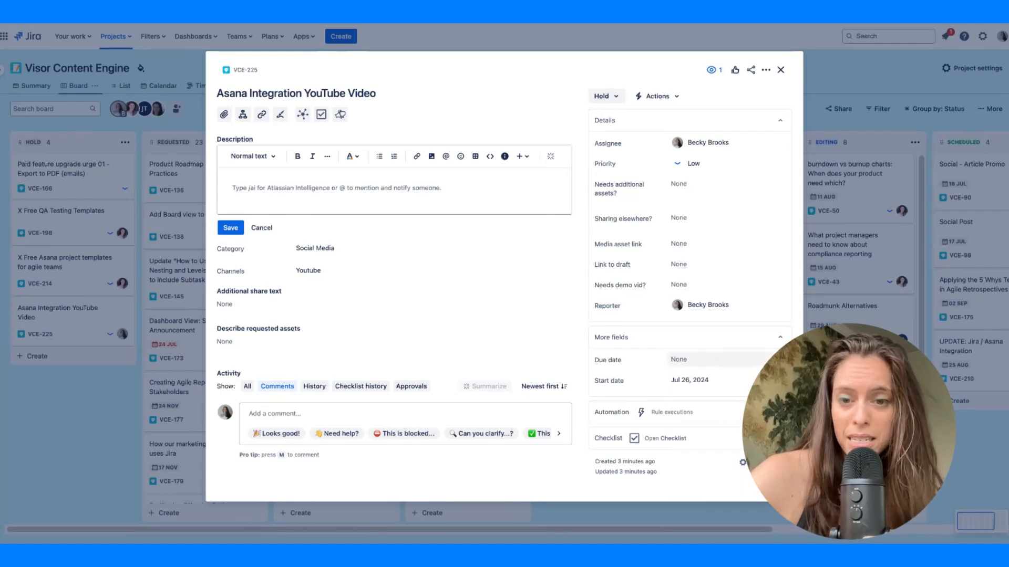
{"action": "left_click", "coordinate": [683, 359]}
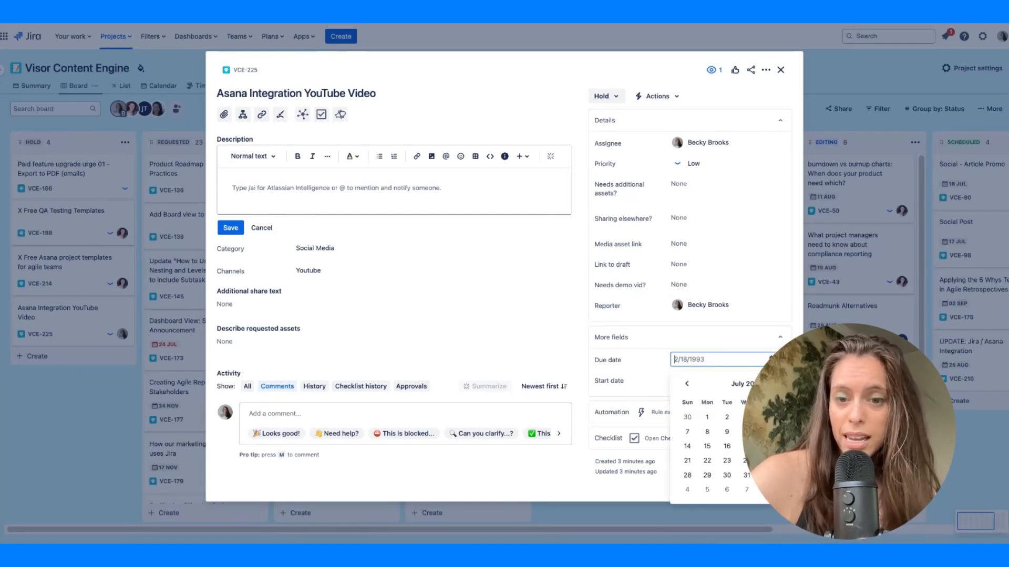
{"action": "left_click", "coordinate": [747, 490]}
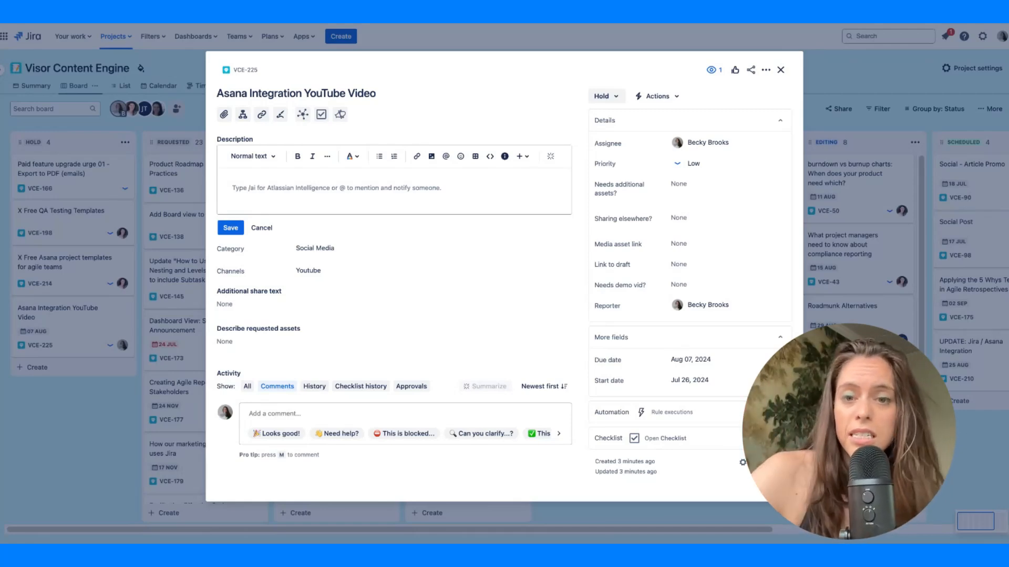
Mark the card's additional assets requirement as Requested
{"action": "left_click", "coordinate": [675, 185]}
{"action": "left_click", "coordinate": [773, 186]}
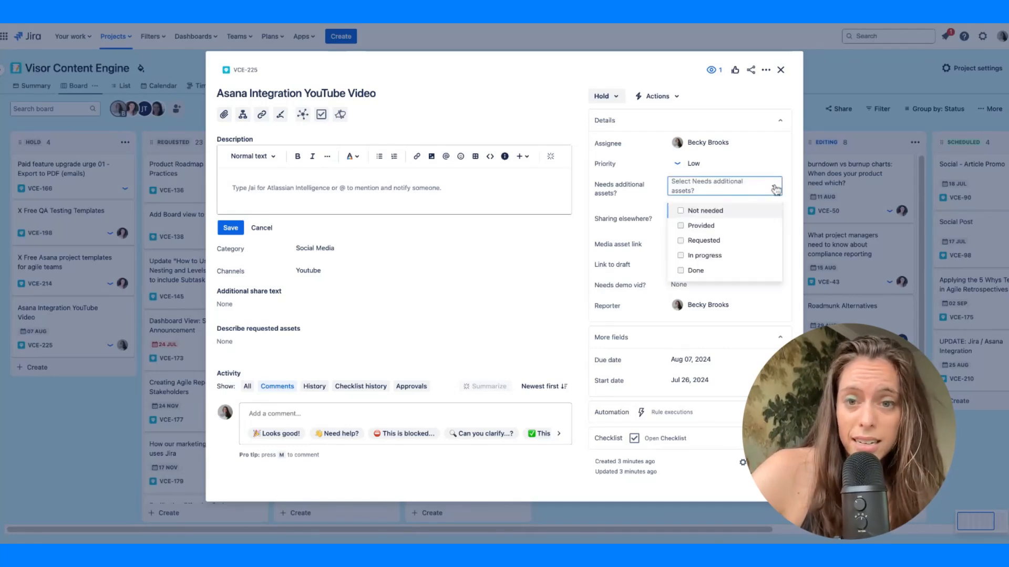
{"action": "left_click", "coordinate": [719, 241]}
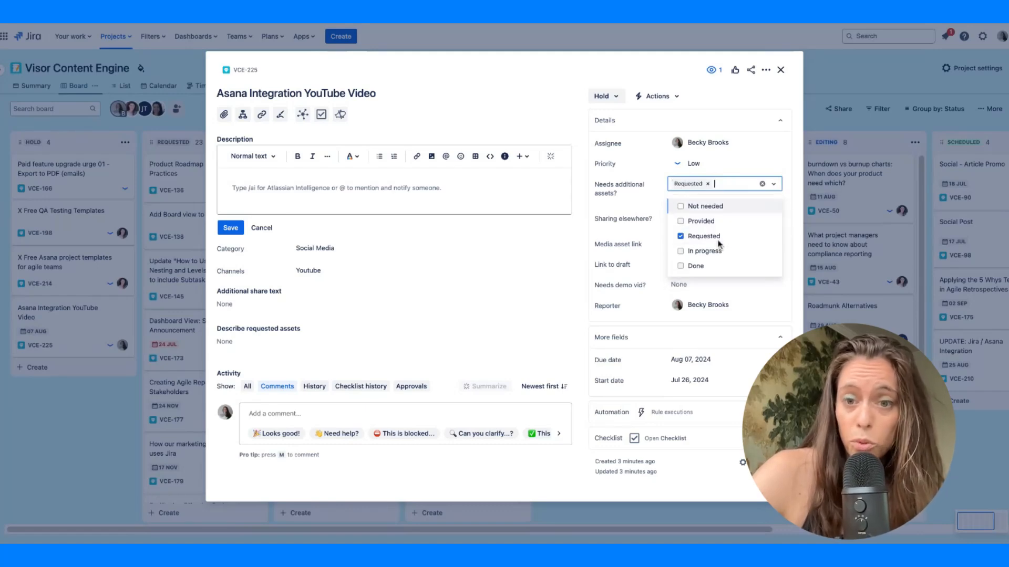
Look at the card's Additional share text and Describe requested assets fields without entering any text
{"action": "left_click", "coordinate": [639, 213]}
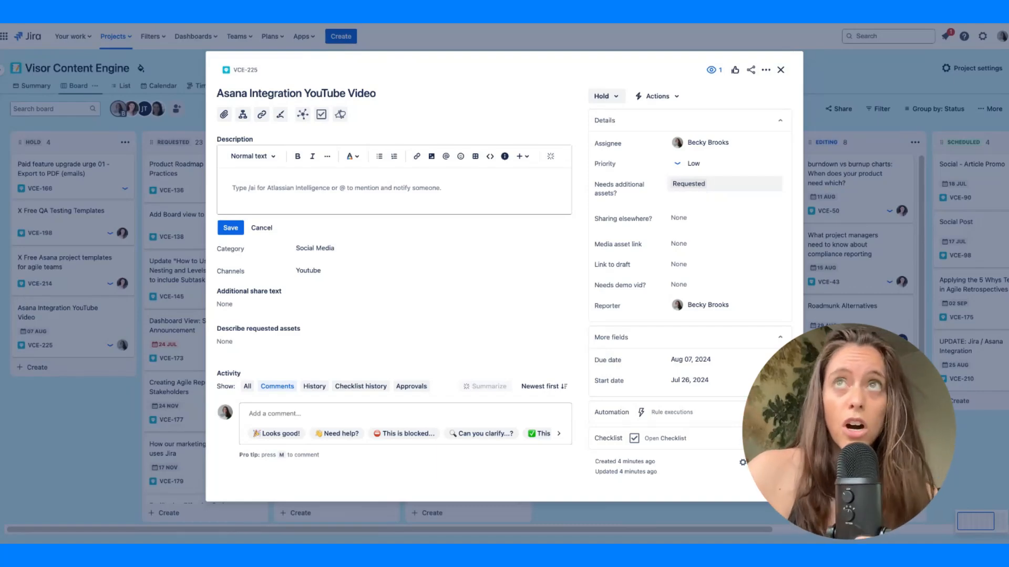
{"action": "left_click", "coordinate": [288, 305]}
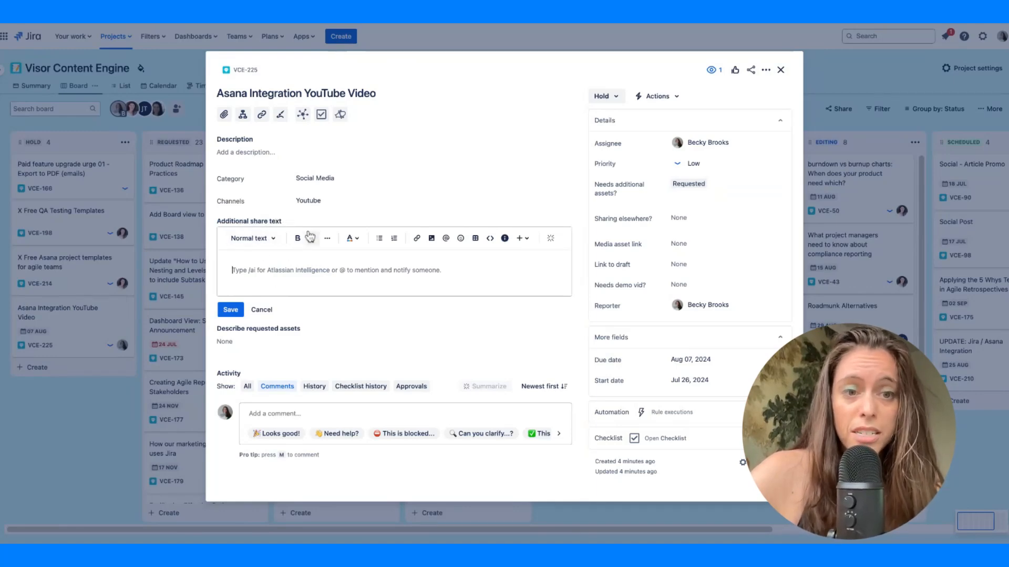
{"action": "left_click", "coordinate": [282, 345]}
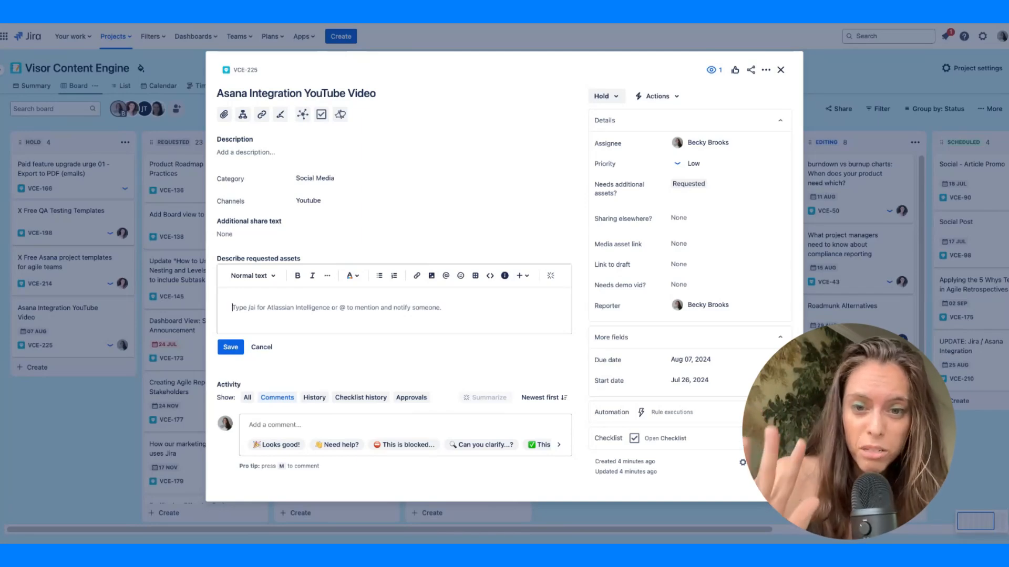
{"action": "left_click", "coordinate": [229, 346]}
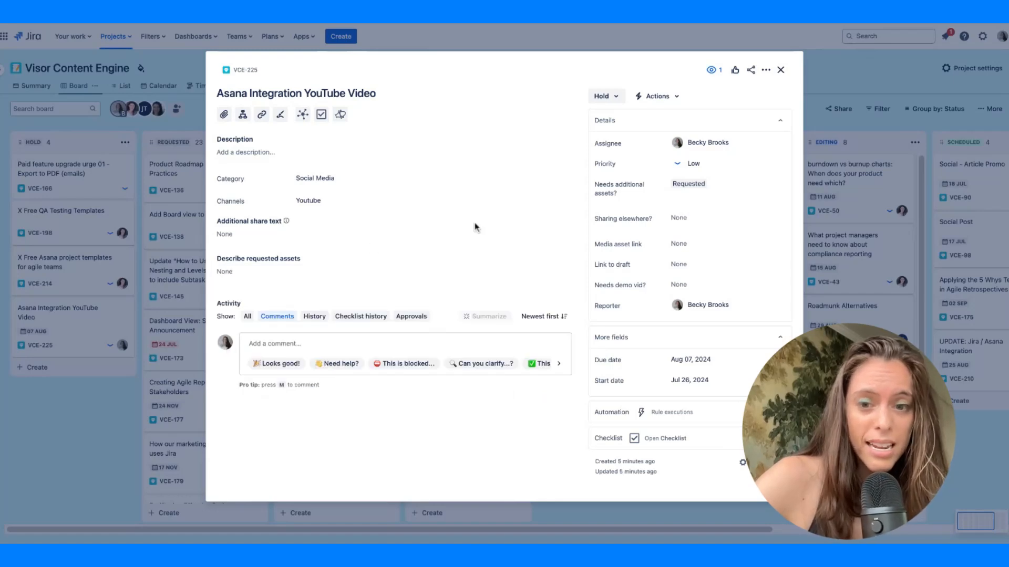
Close the Asana Integration YouTube Video card and move it from the Hold column to the Requested column
{"action": "left_click", "coordinate": [781, 70]}
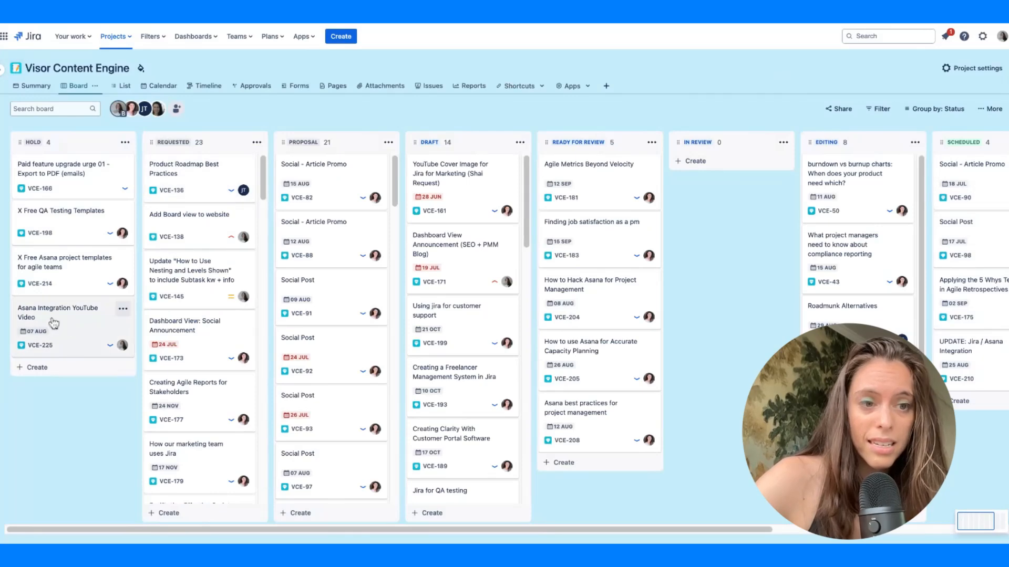
{"action": "left_click_drag", "start_coordinate": [55, 322], "coordinate": [199, 160]}
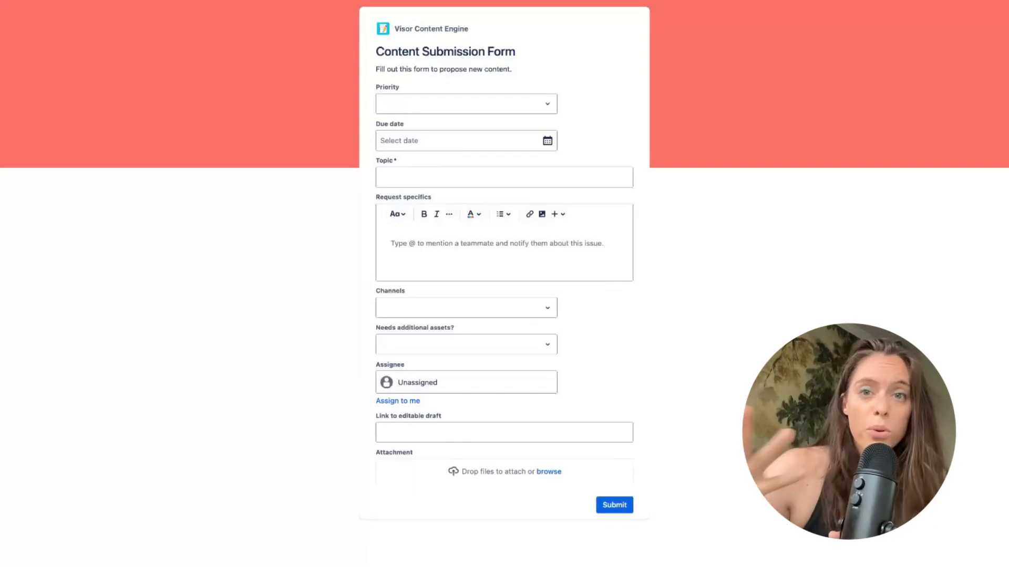
Examine the priority, due date, topic and request specifics fields of the Content Submission Form
{"action": "left_click", "coordinate": [546, 109]}
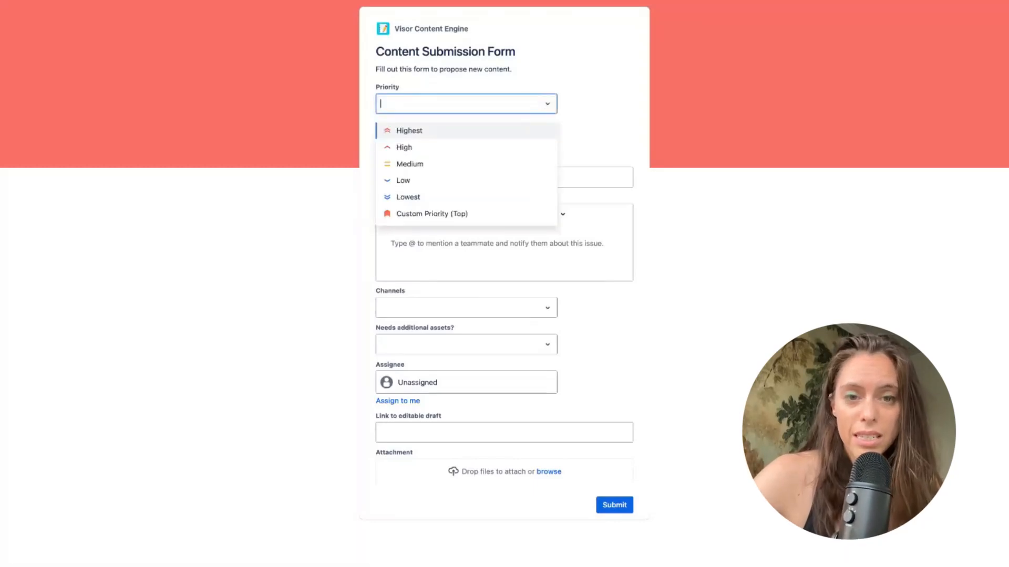
{"action": "left_click", "coordinate": [584, 84]}
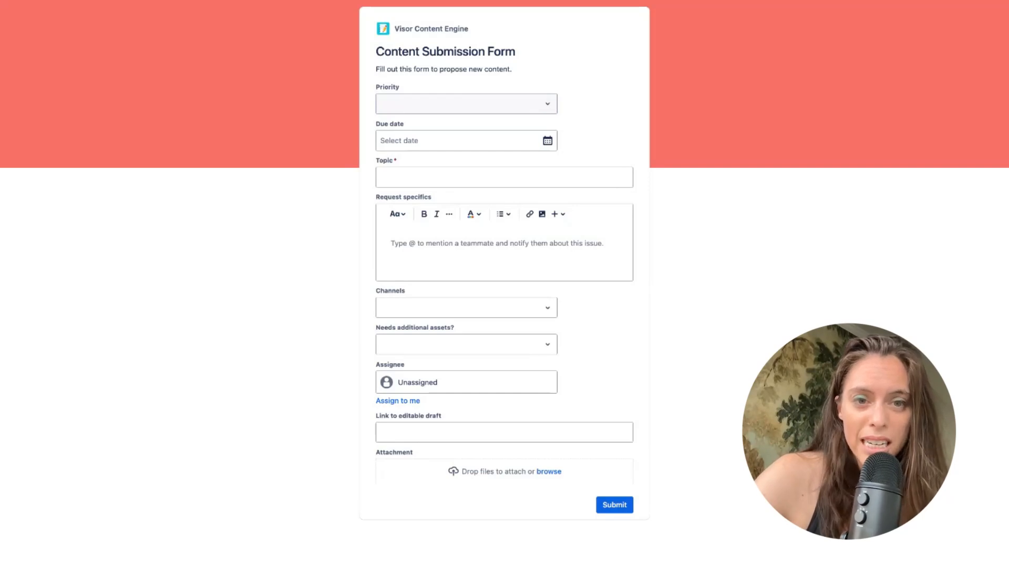
{"action": "left_click", "coordinate": [547, 140]}
{"action": "left_click", "coordinate": [584, 138]}
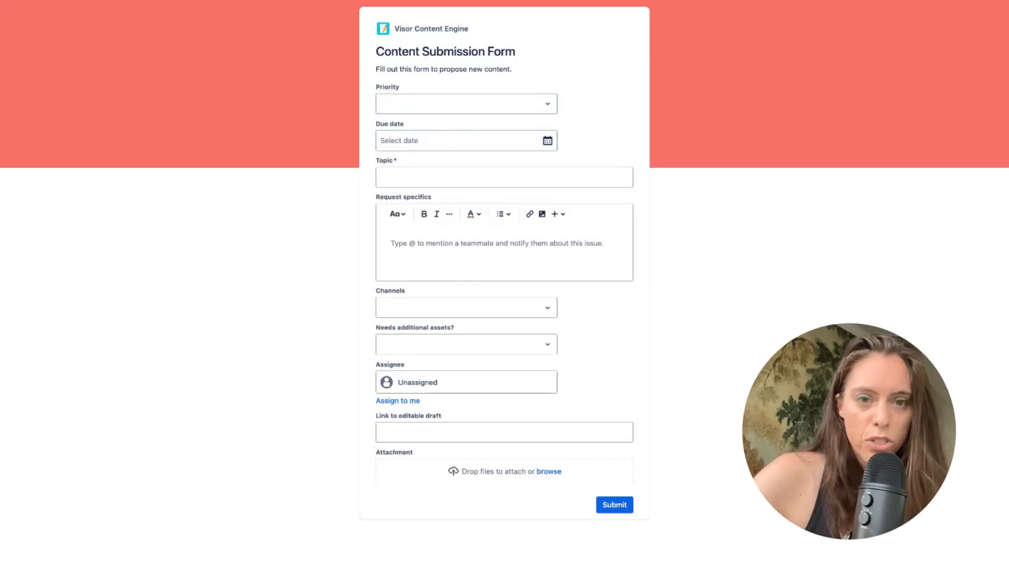
{"action": "left_click", "coordinate": [539, 172]}
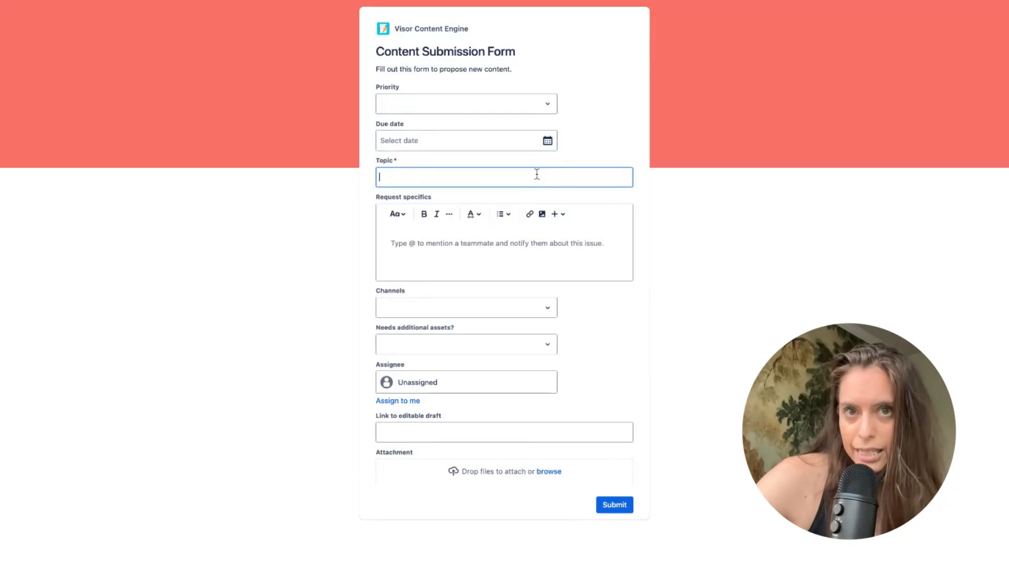
{"action": "left_click", "coordinate": [489, 249]}
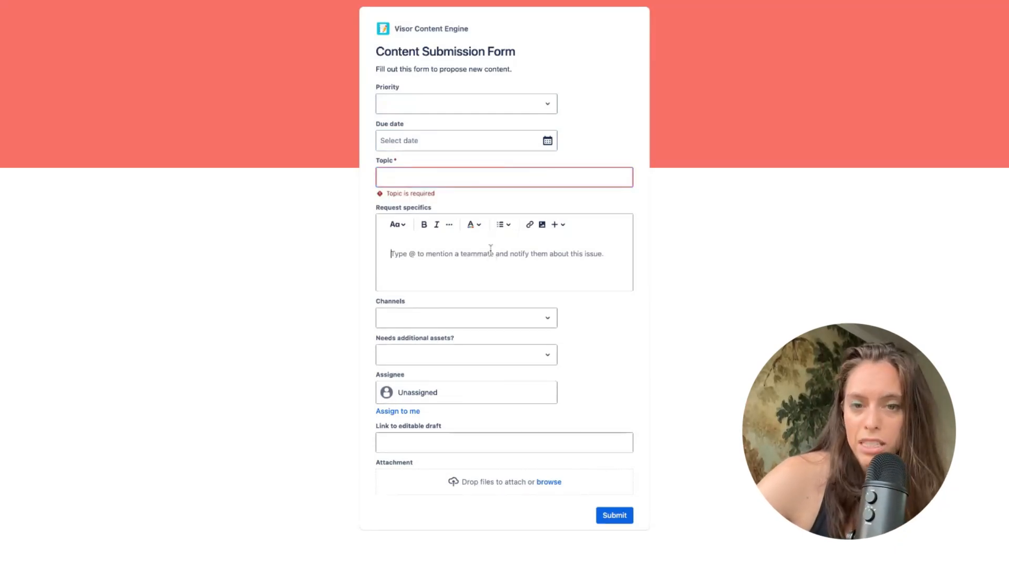
Examine the channel, additional assets and assignee choices of the Content Submission Form
{"action": "left_click", "coordinate": [470, 318]}
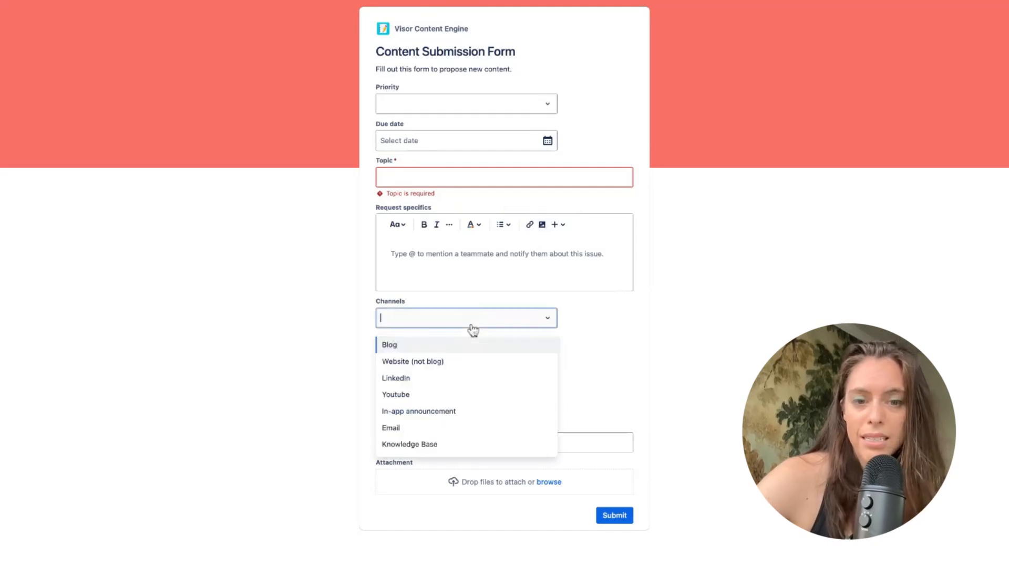
{"action": "left_click", "coordinate": [647, 421]}
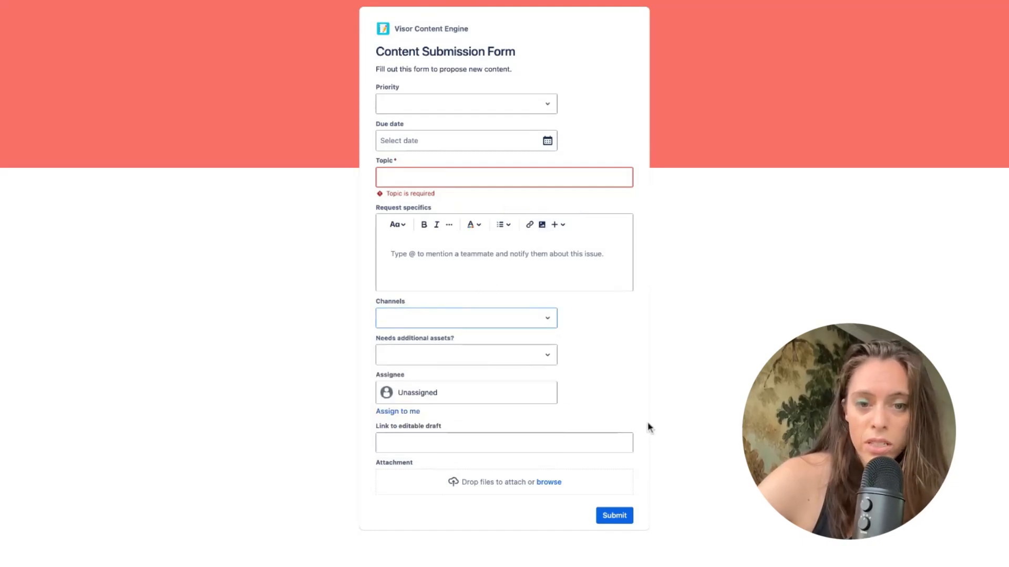
{"action": "left_click", "coordinate": [478, 357]}
{"action": "left_click", "coordinate": [614, 344]}
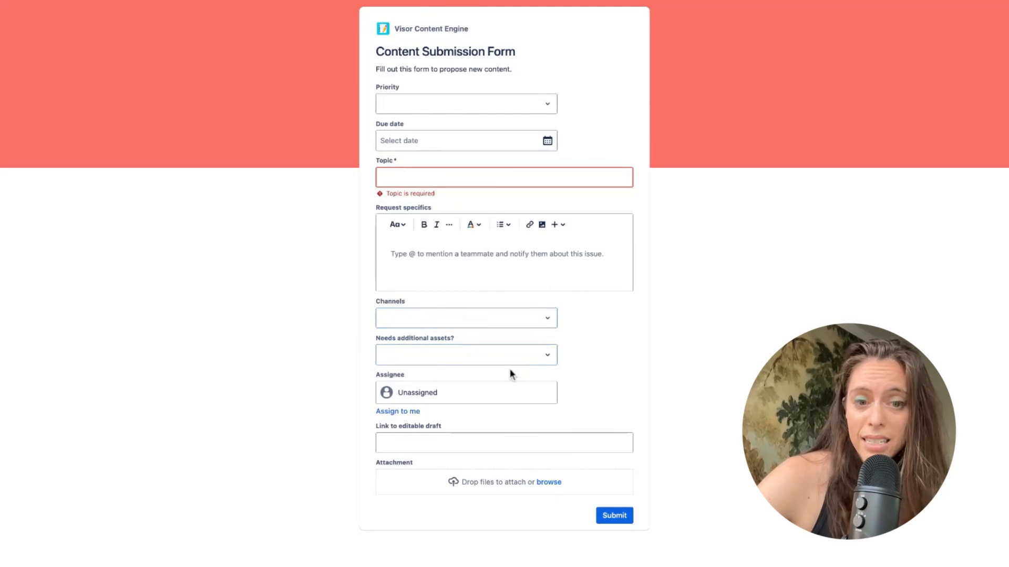
{"action": "left_click", "coordinate": [481, 395]}
{"action": "left_click", "coordinate": [607, 363]}
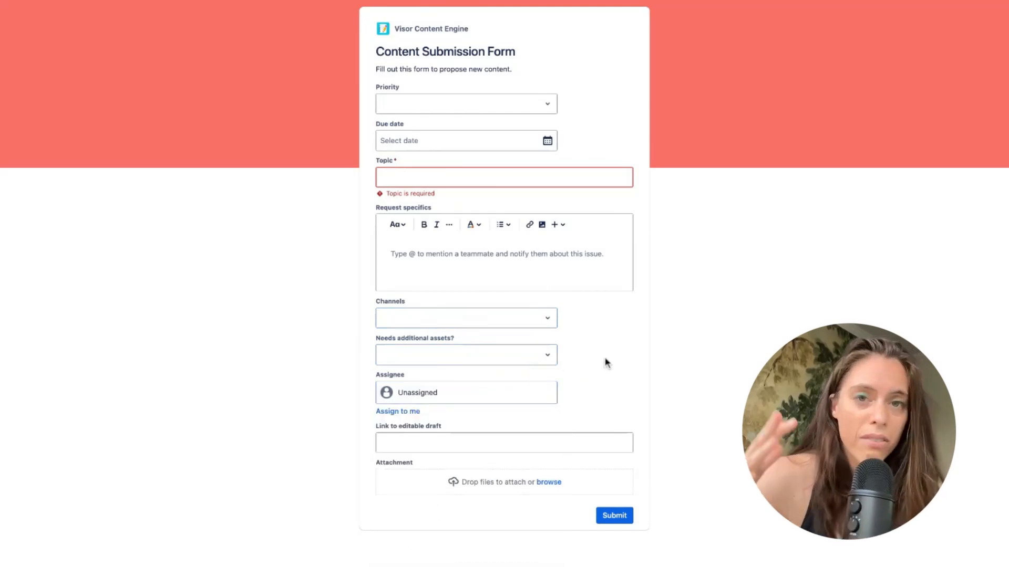
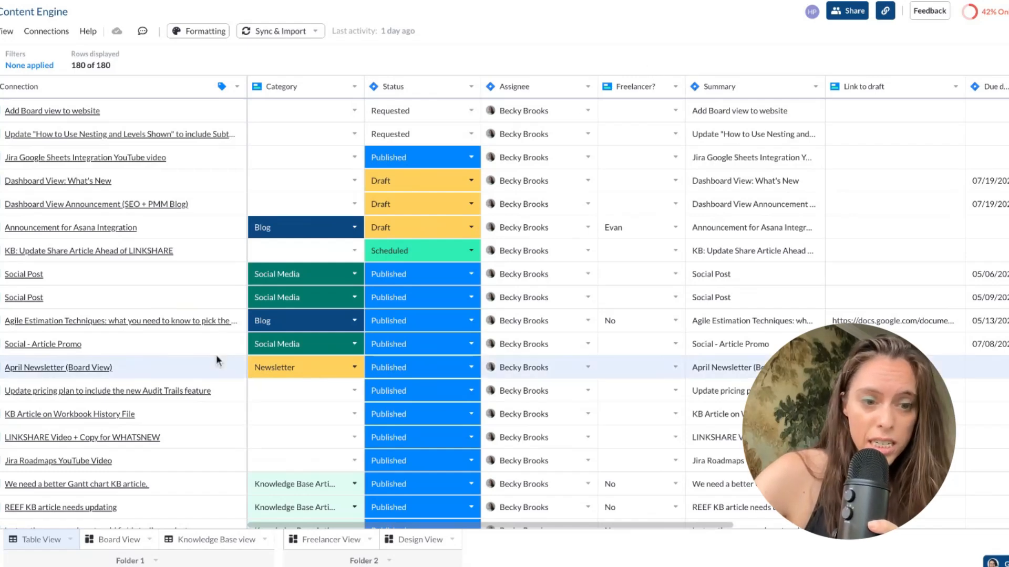
Open the Freelancer View of the Content Engine workbook in Visor and inspect the choices of its Freelancer? filter
{"action": "left_click", "coordinate": [105, 543]}
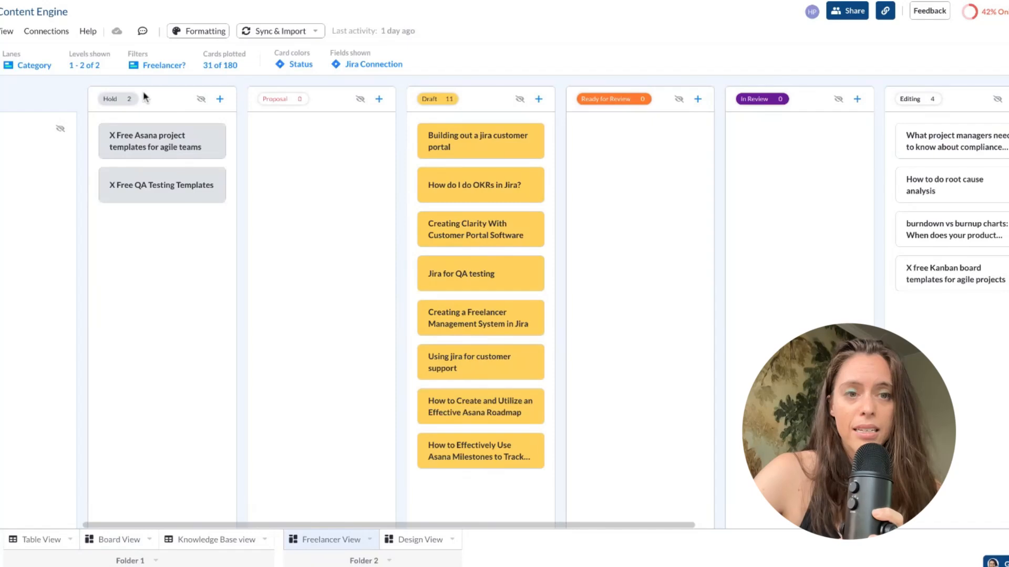
{"action": "left_click", "coordinate": [160, 66]}
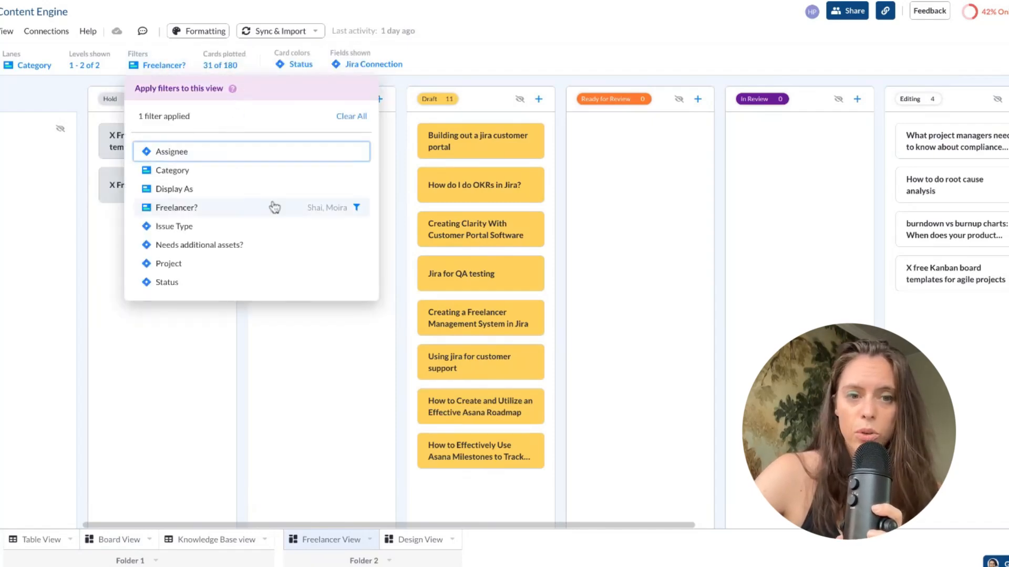
{"action": "left_click", "coordinate": [527, 17]}
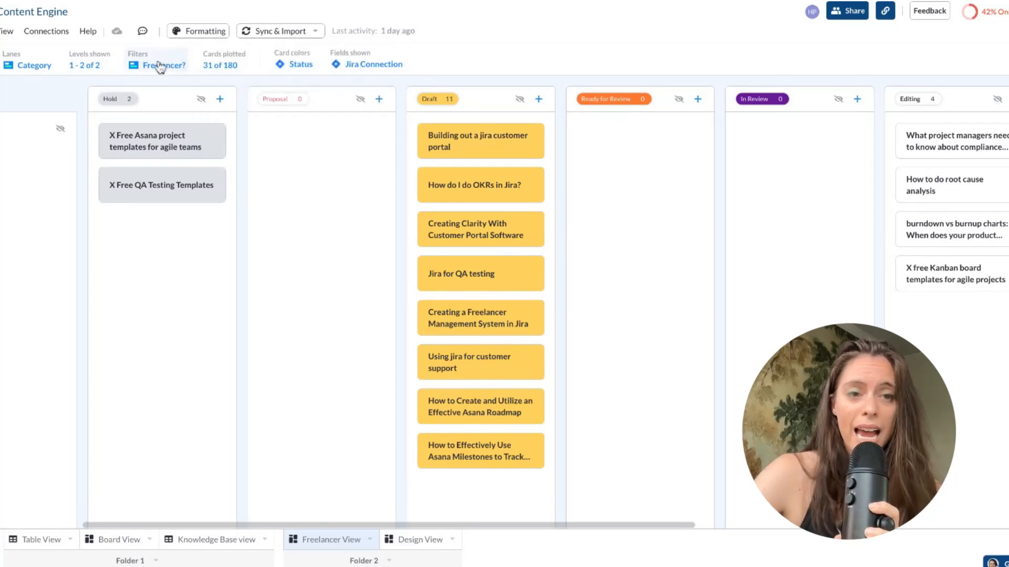
{"action": "left_click", "coordinate": [179, 64]}
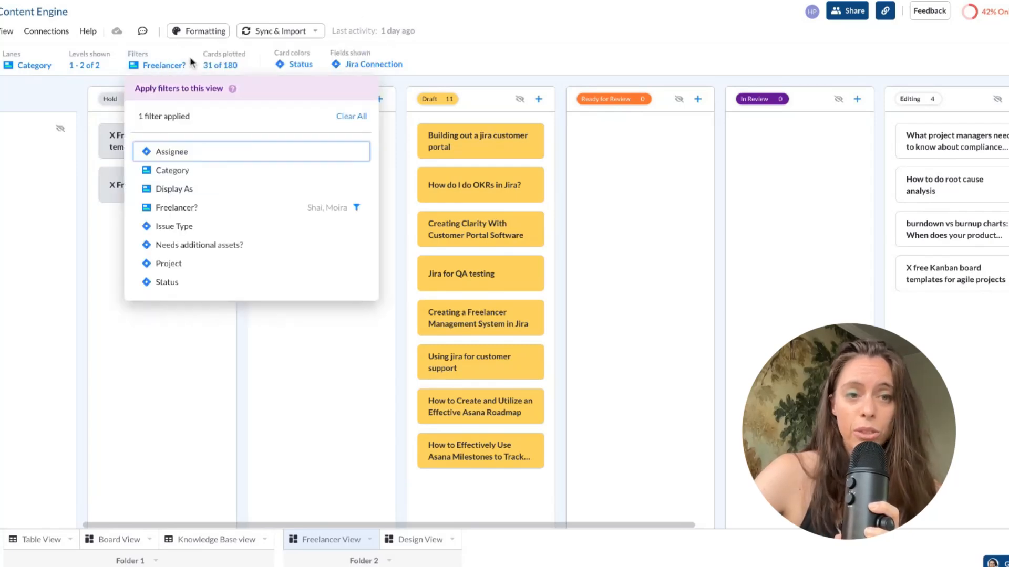
{"action": "left_click", "coordinate": [231, 209]}
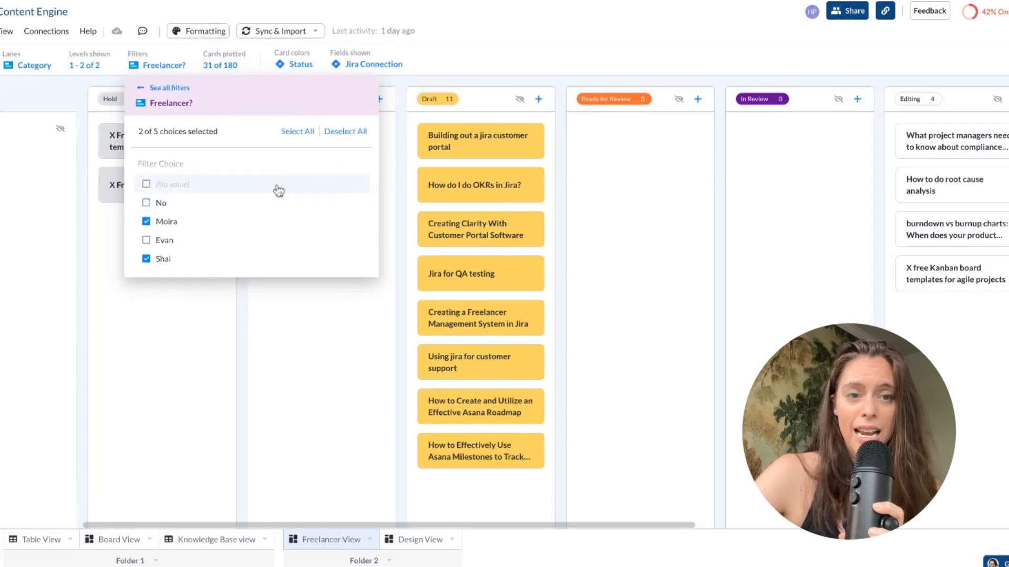
{"action": "left_click", "coordinate": [561, 29]}
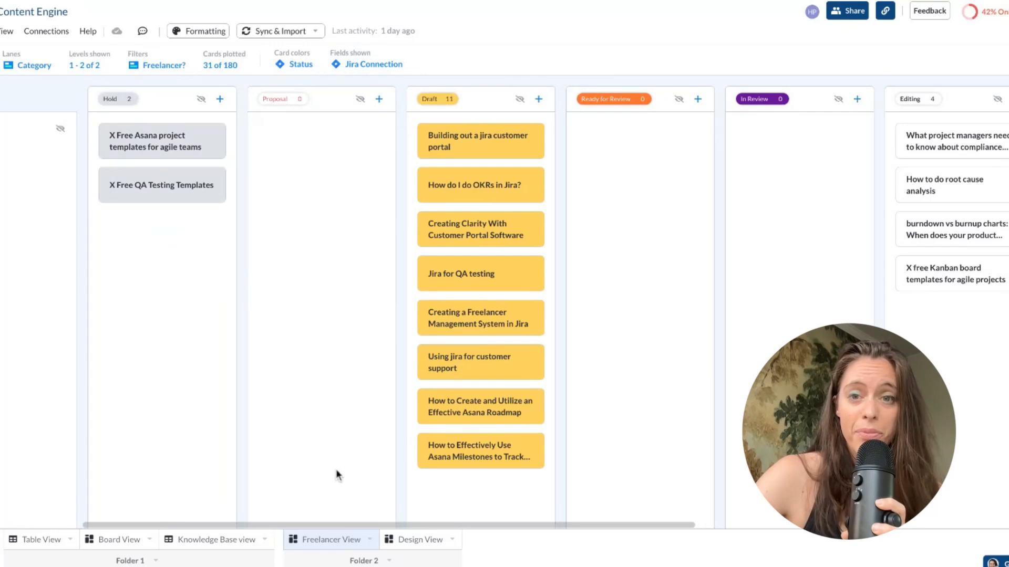
Check the workbook's sharing options, and view the Design View before returning to the Table View
{"action": "left_click", "coordinate": [847, 11]}
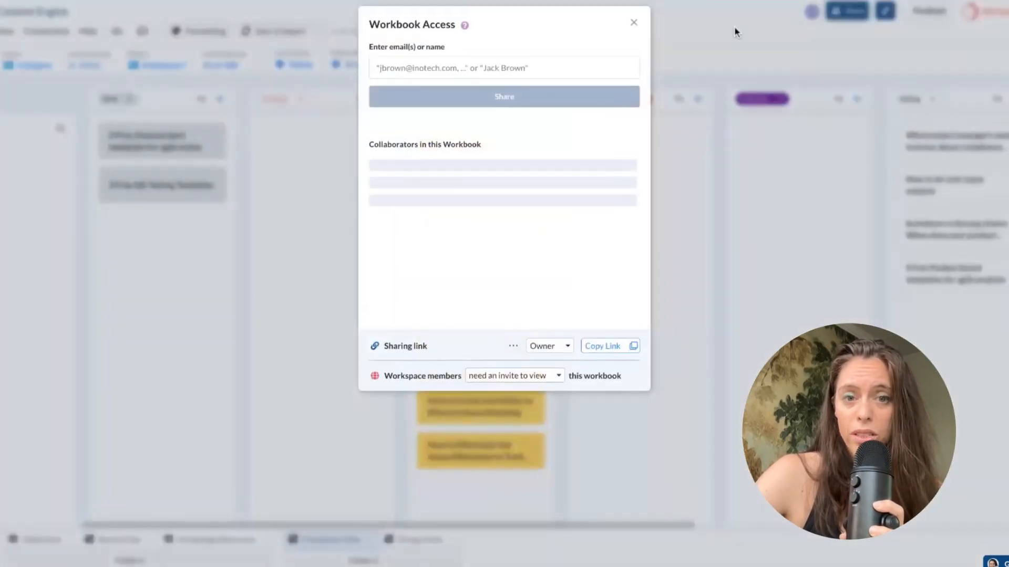
{"action": "left_click", "coordinate": [633, 23]}
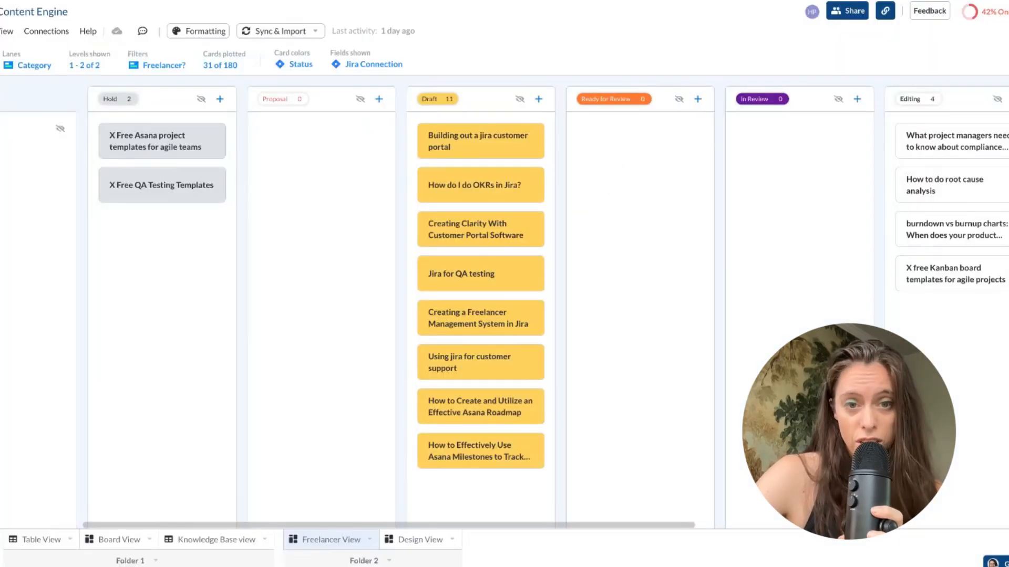
{"action": "left_click", "coordinate": [418, 540]}
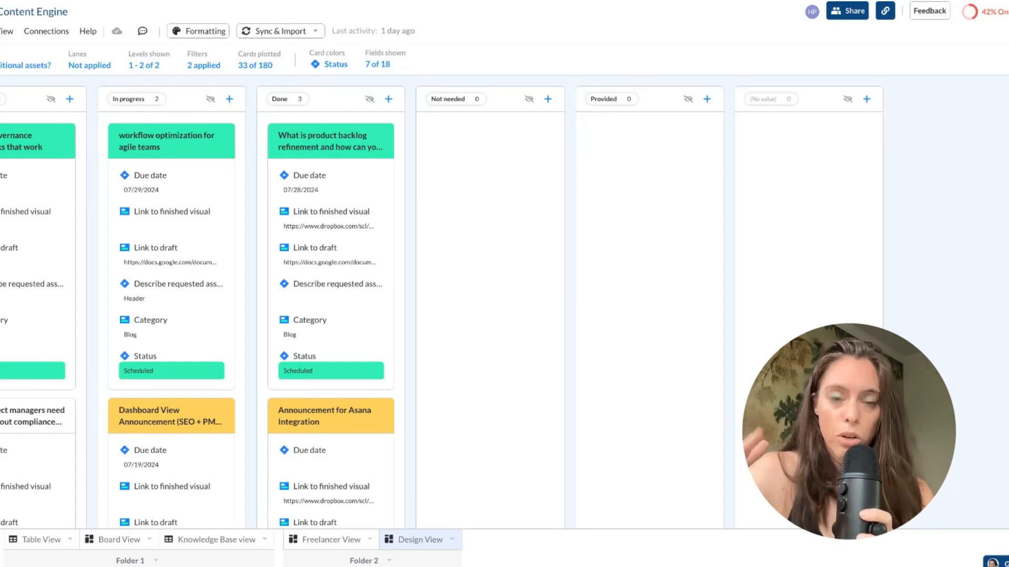
{"action": "left_click", "coordinate": [37, 541]}
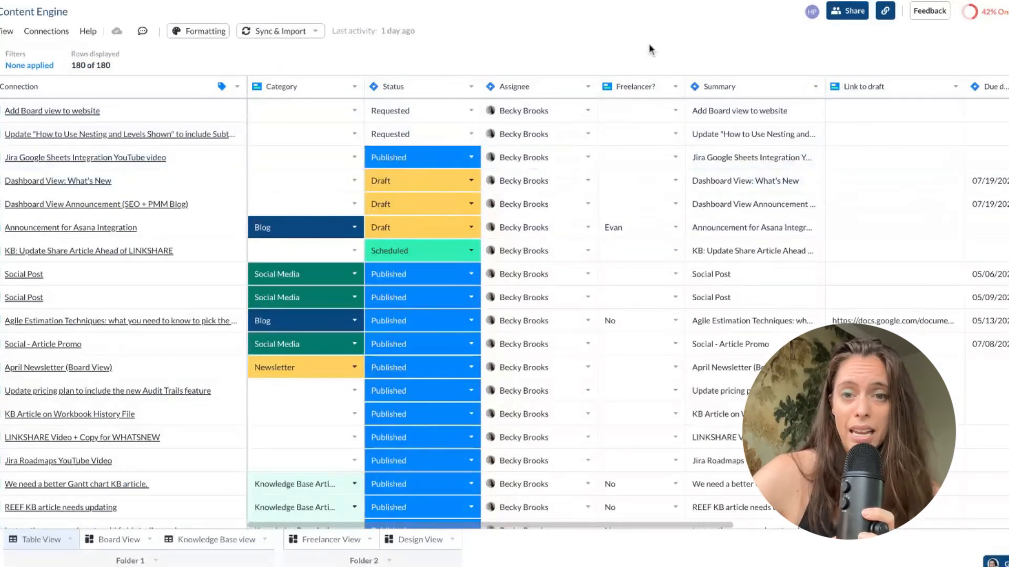